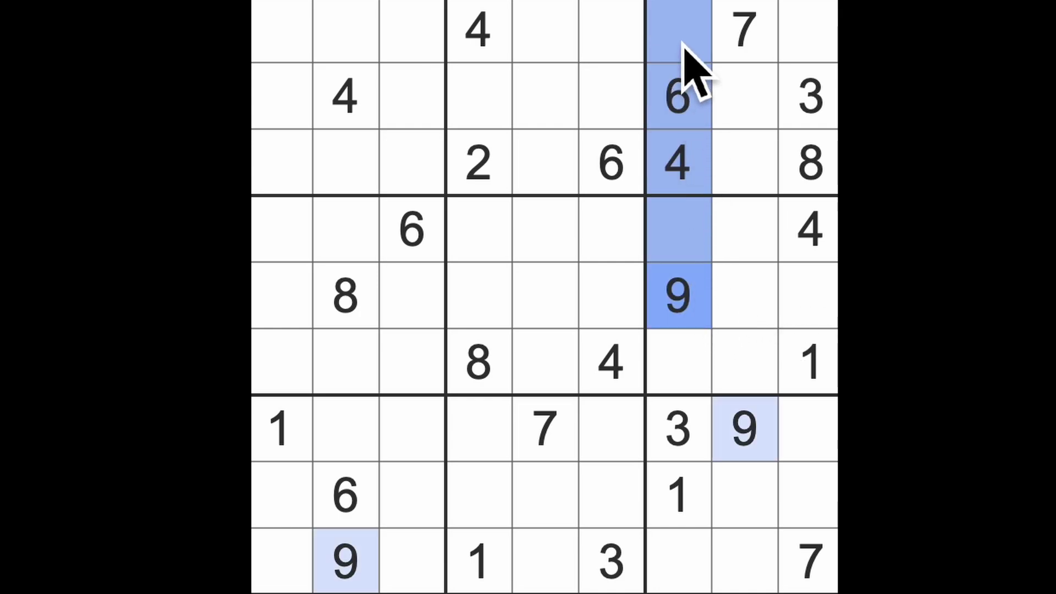
# Enter a 9 in the top-right corner, then 4s at row 7 column 3 and row 5 column 1
pyautogui.moveTo(718, 433); pyautogui.dragTo(817, 75)
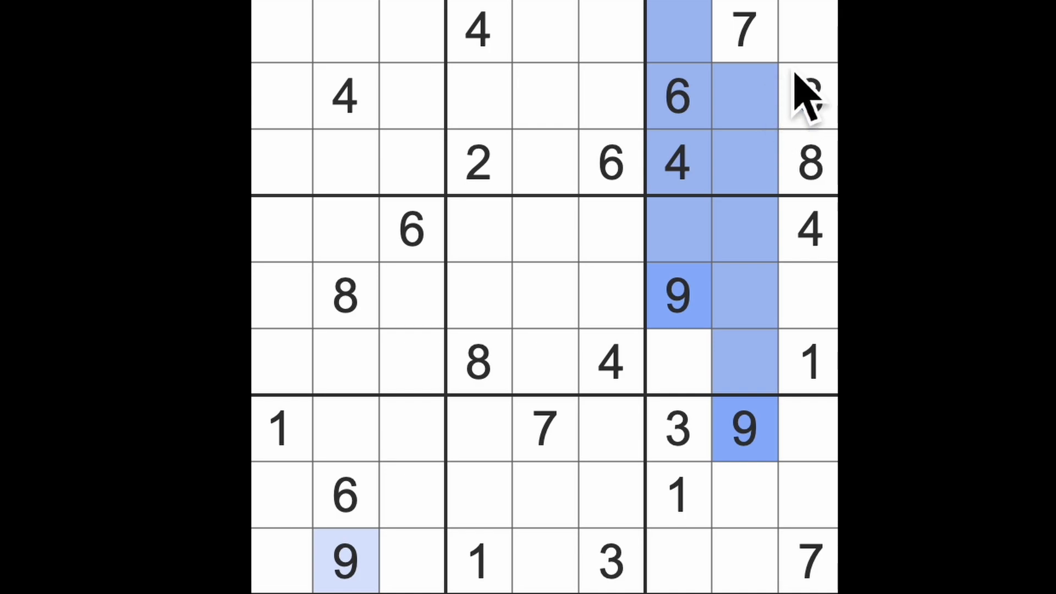
pyautogui.click(812, 59)
pyautogui.write('9')
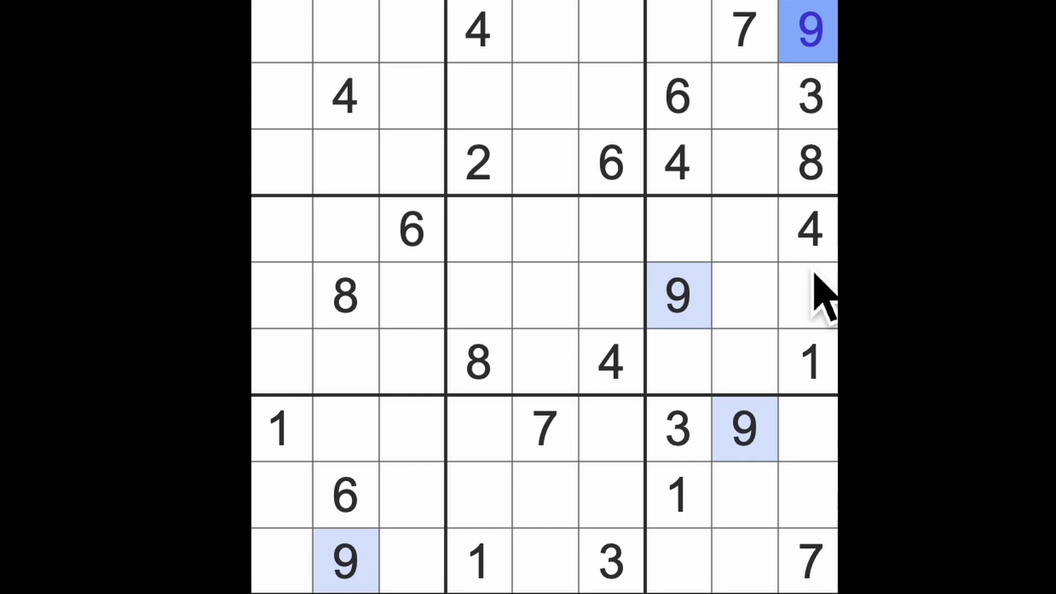
pyautogui.moveTo(821, 248); pyautogui.dragTo(817, 433)
pyautogui.moveTo(610, 363); pyautogui.dragTo(623, 453)
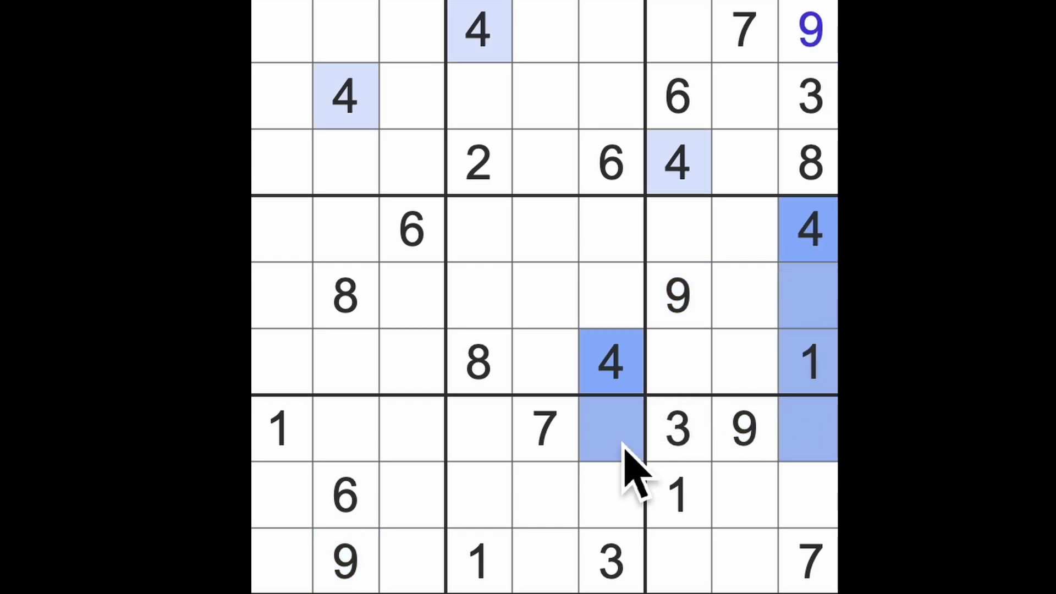
pyautogui.moveTo(486, 82); pyautogui.dragTo(487, 456)
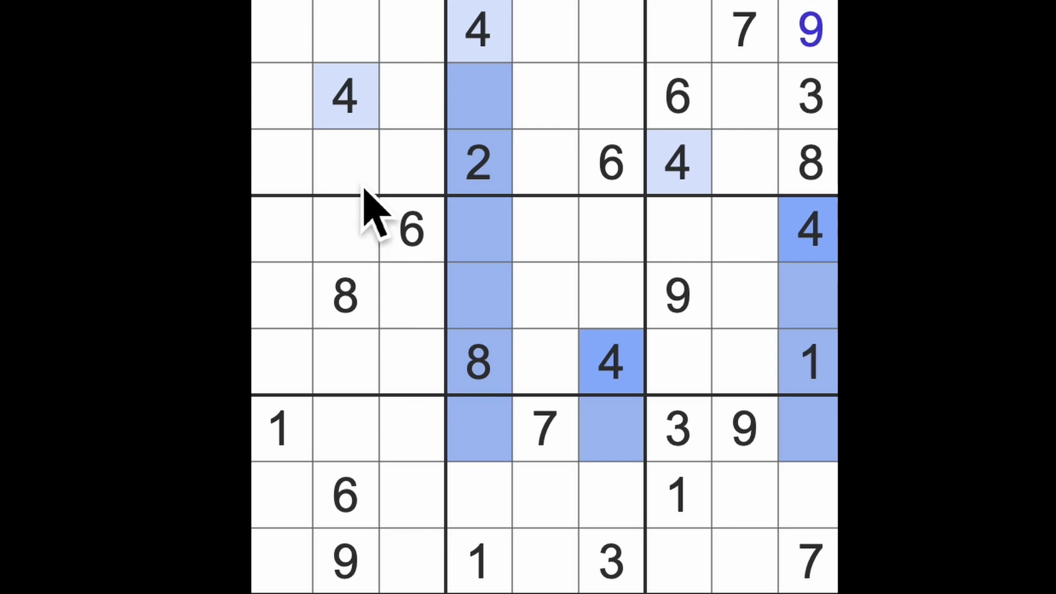
pyautogui.moveTo(346, 95); pyautogui.dragTo(346, 433)
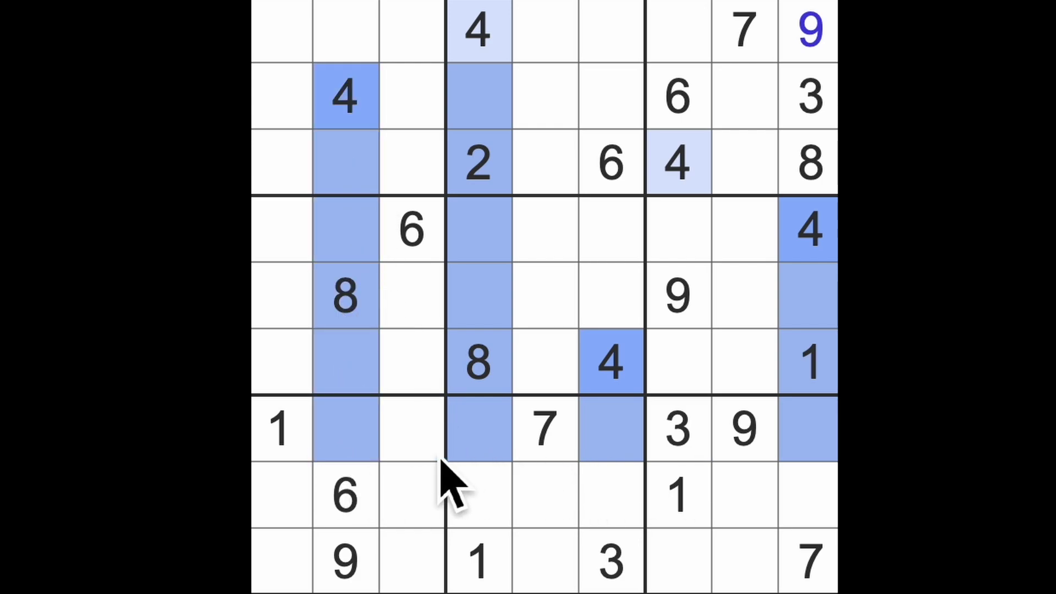
pyautogui.click(419, 458)
pyautogui.write('4')
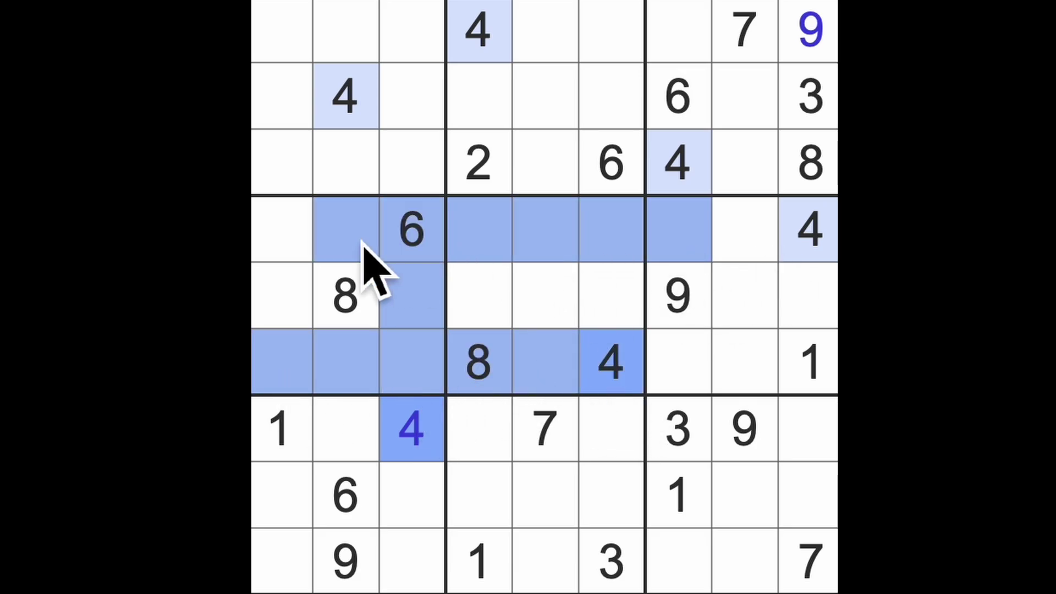
pyautogui.click(288, 290)
pyautogui.write('4')
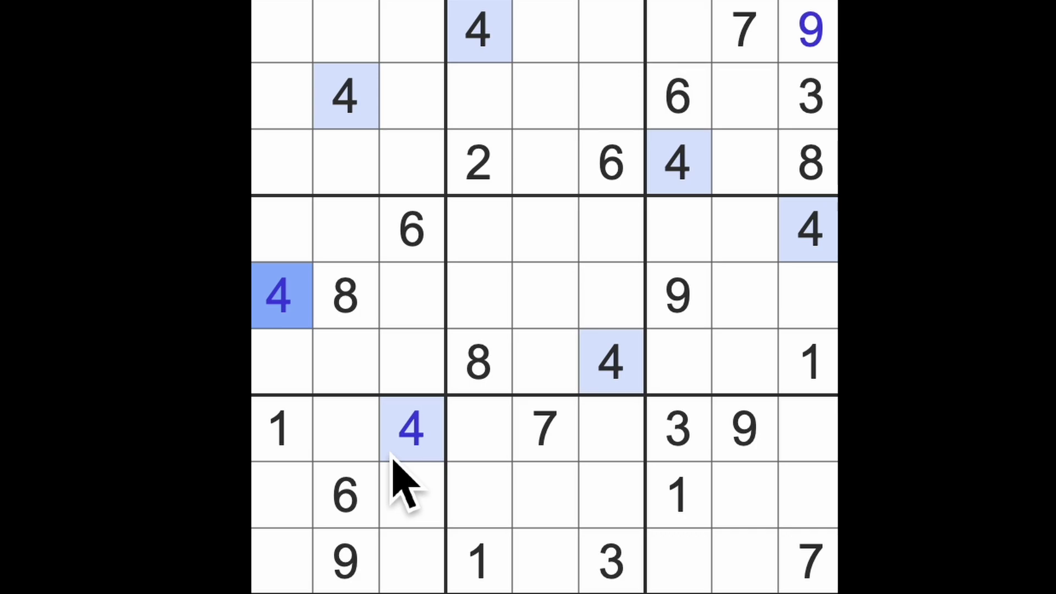
# After checking column 2, put a 6 in row 1, column 1
pyautogui.moveTo(370, 500)
pyautogui.mouseDown()
pyautogui.moveTo(425, 185)
pyautogui.moveTo(591, 147)
pyautogui.moveTo(372, 160)
pyautogui.moveTo(702, 123)
pyautogui.moveTo(300, 88)
pyautogui.mouseUp()
pyautogui.click(299, 52)
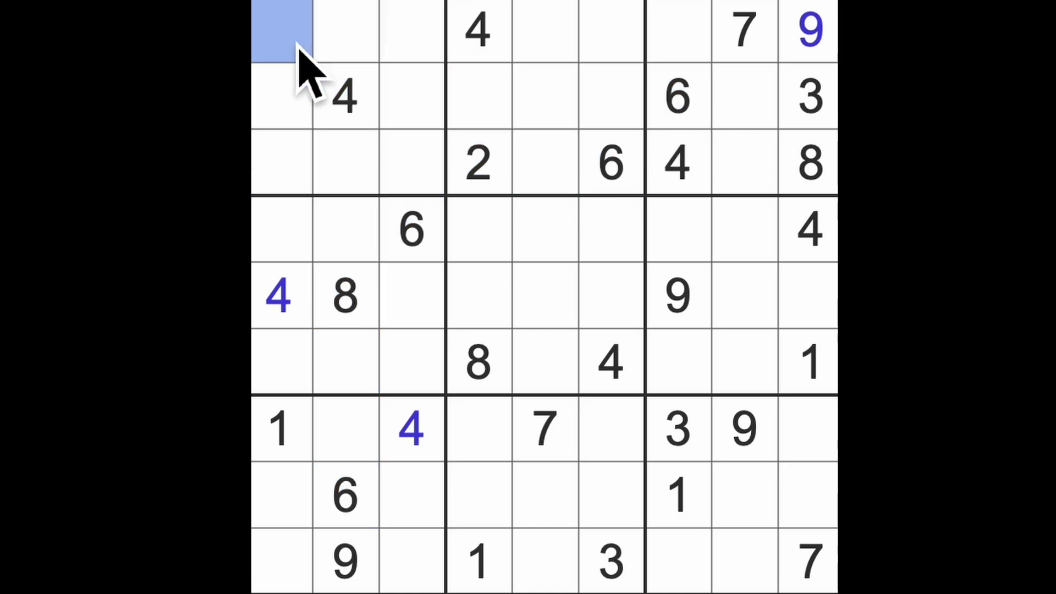
pyautogui.write('6')
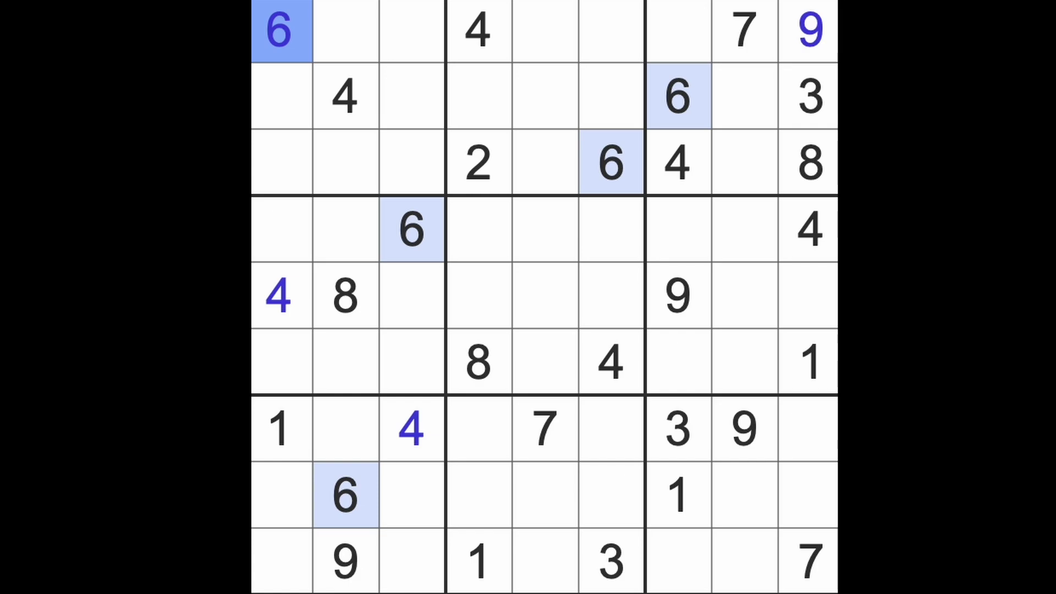
pyautogui.click(816, 312)
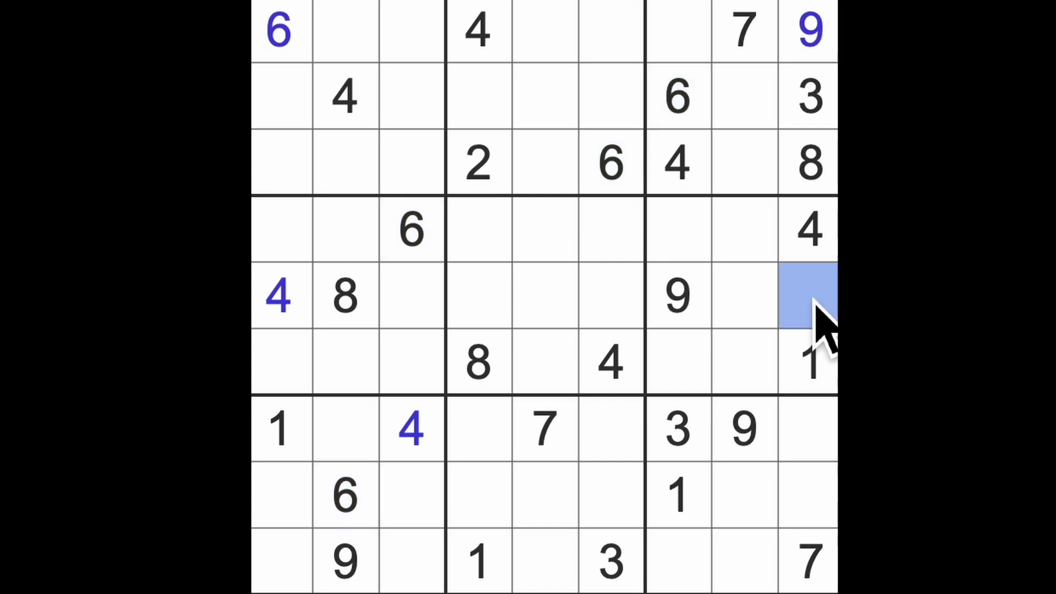
pyautogui.keyDown('ctrl'); pyautogui.click(813, 429); pyautogui.keyUp('ctrl')
pyautogui.keyDown('ctrl'); pyautogui.click(815, 487); pyautogui.keyUp('ctrl')
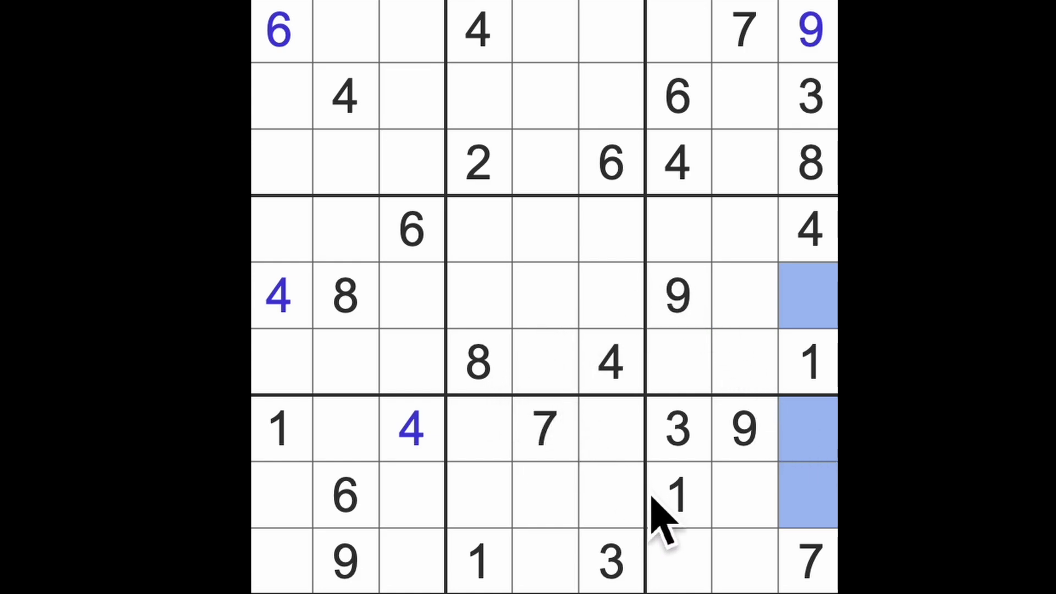
pyautogui.click(695, 505)
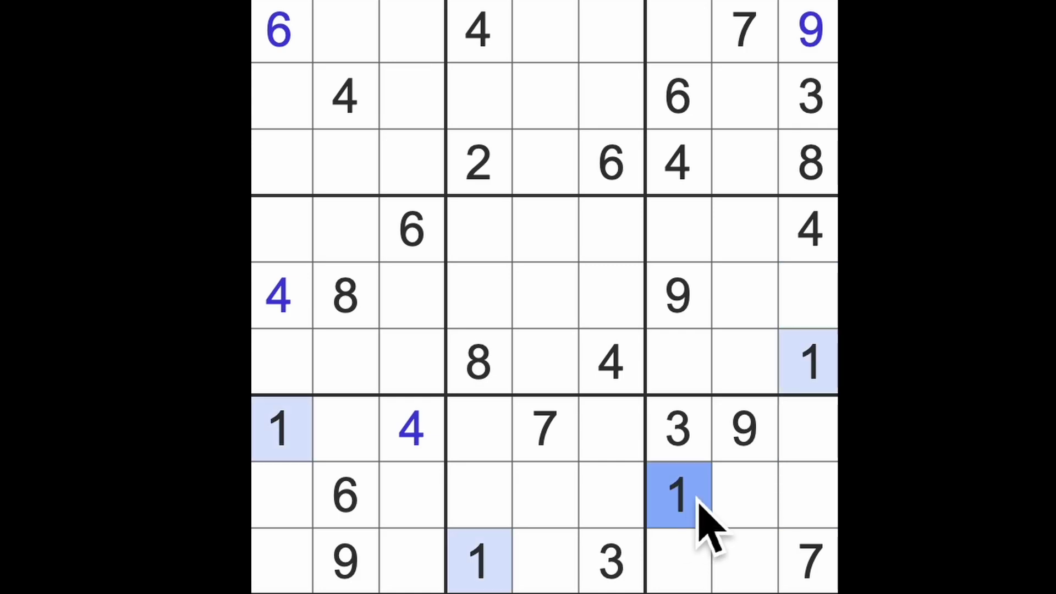
pyautogui.click(487, 171)
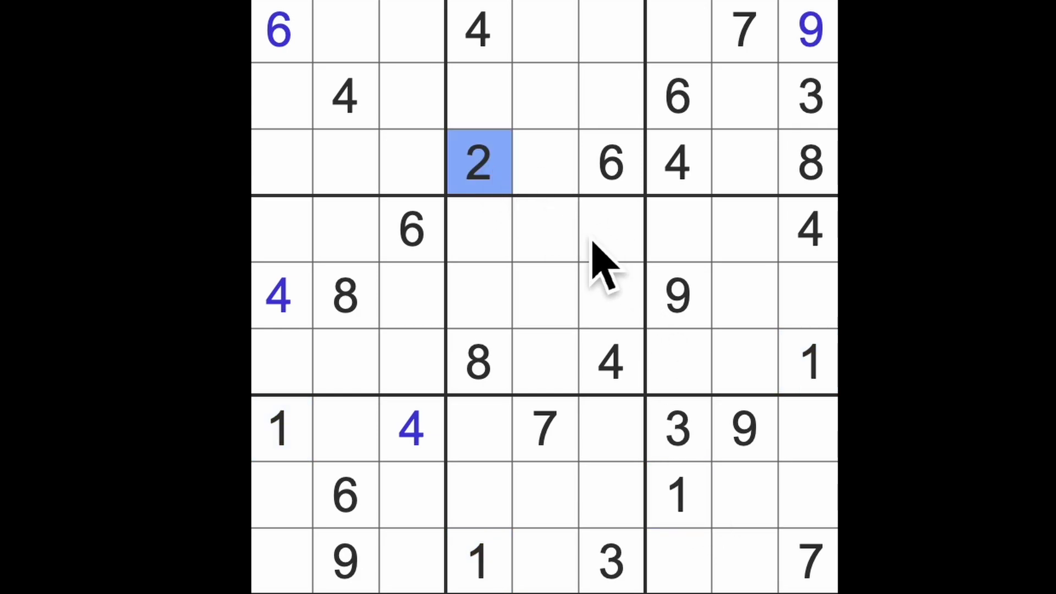
pyautogui.click(821, 103)
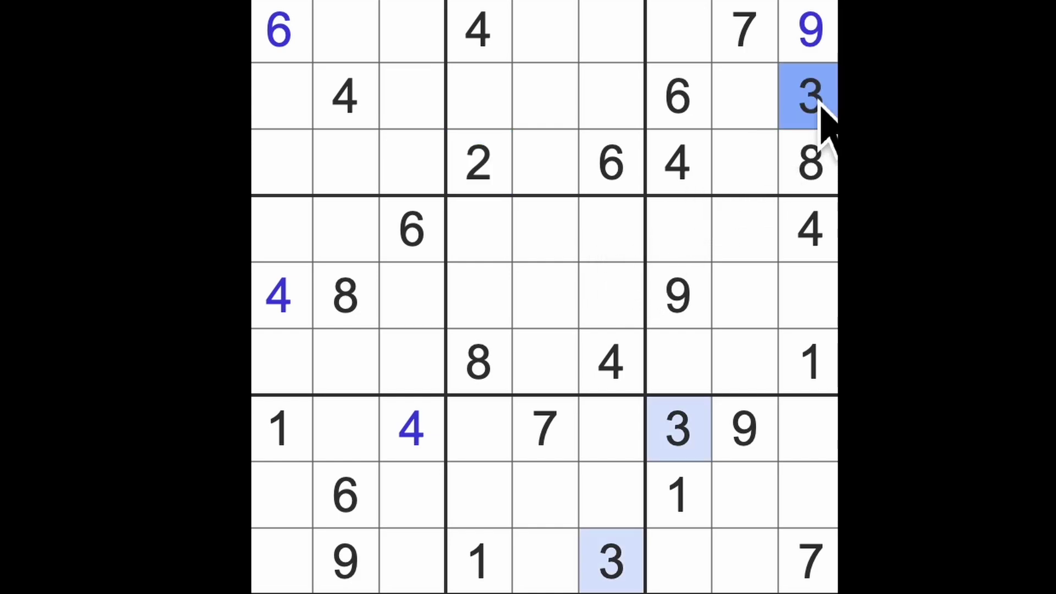
# Trace rows 7 and 9 and mark candidate cells in the bottom-left box
pyautogui.moveTo(685, 438); pyautogui.dragTo(281, 429)
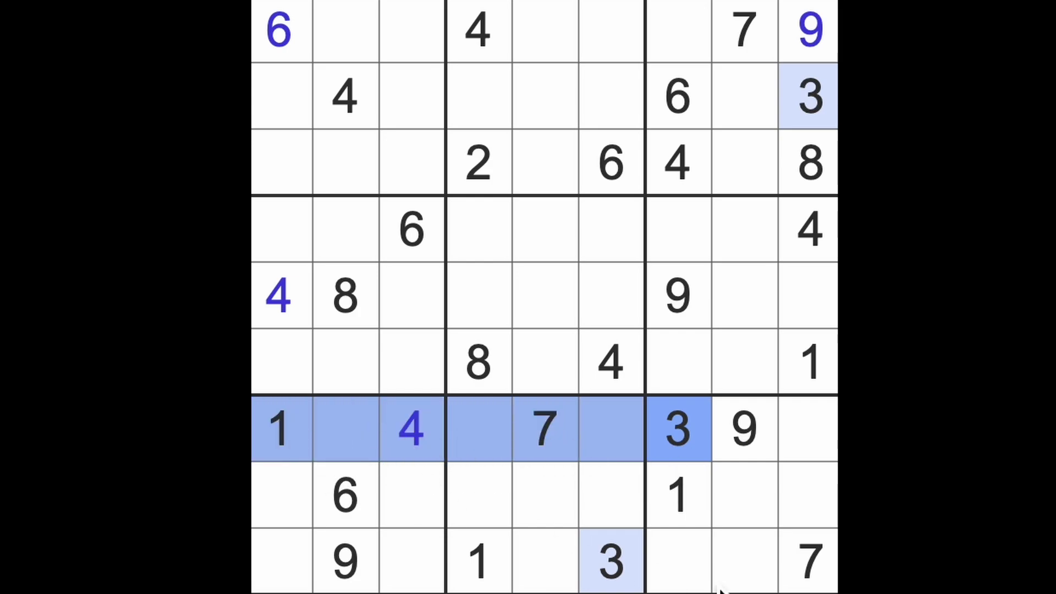
pyautogui.moveTo(850, 570); pyautogui.dragTo(306, 566)
pyautogui.click(281, 516)
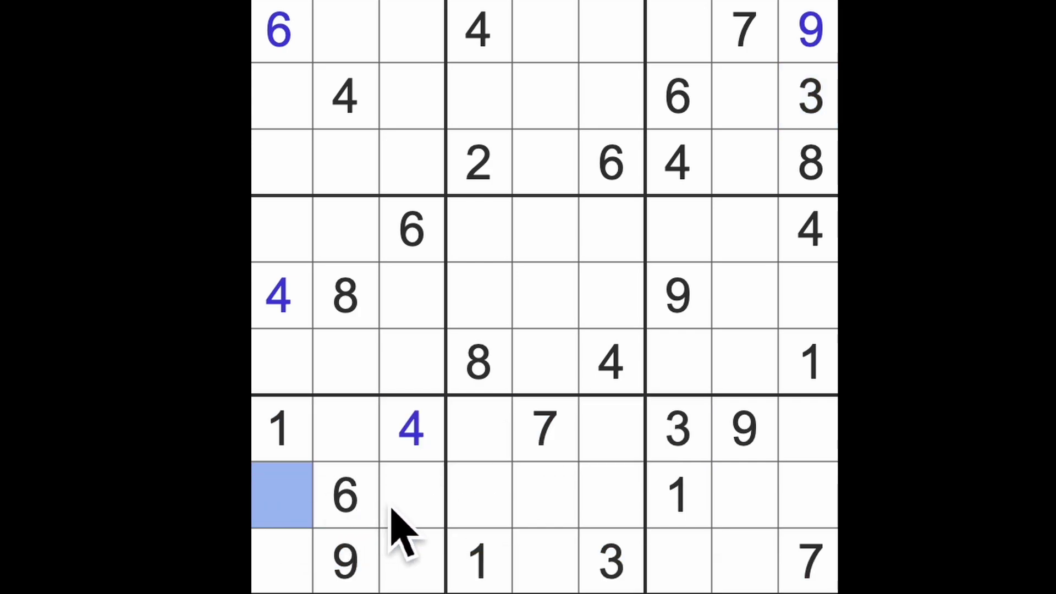
pyautogui.keyDown('ctrl'); pyautogui.click(403, 513); pyautogui.keyUp('ctrl')
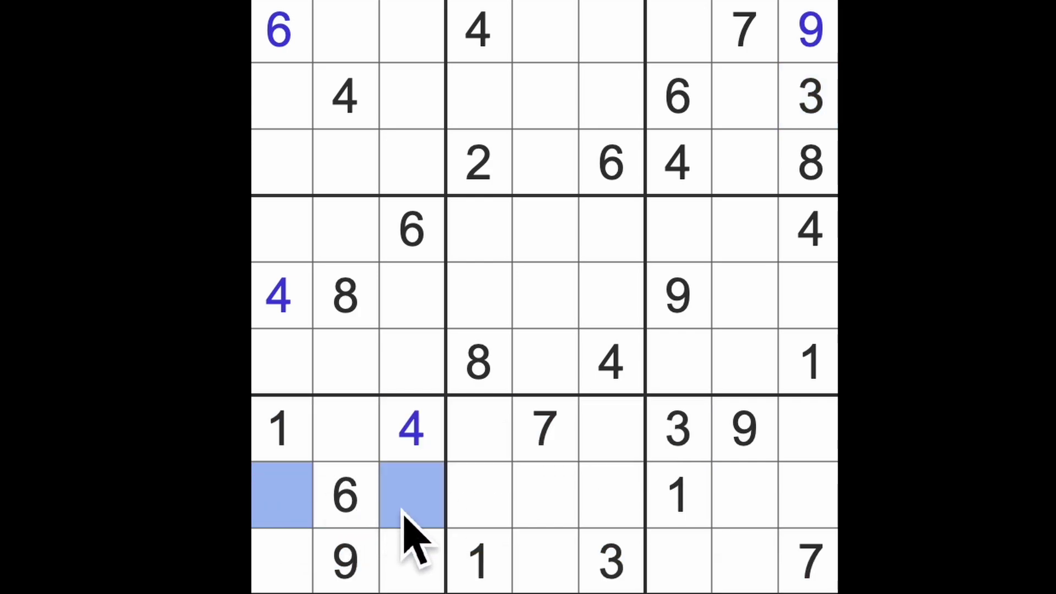
pyautogui.keyDown('ctrl'); pyautogui.click(403, 513); pyautogui.keyUp('ctrl')
pyautogui.click(345, 454)
pyautogui.keyDown('ctrl'); pyautogui.click(305, 563); pyautogui.keyUp('ctrl')
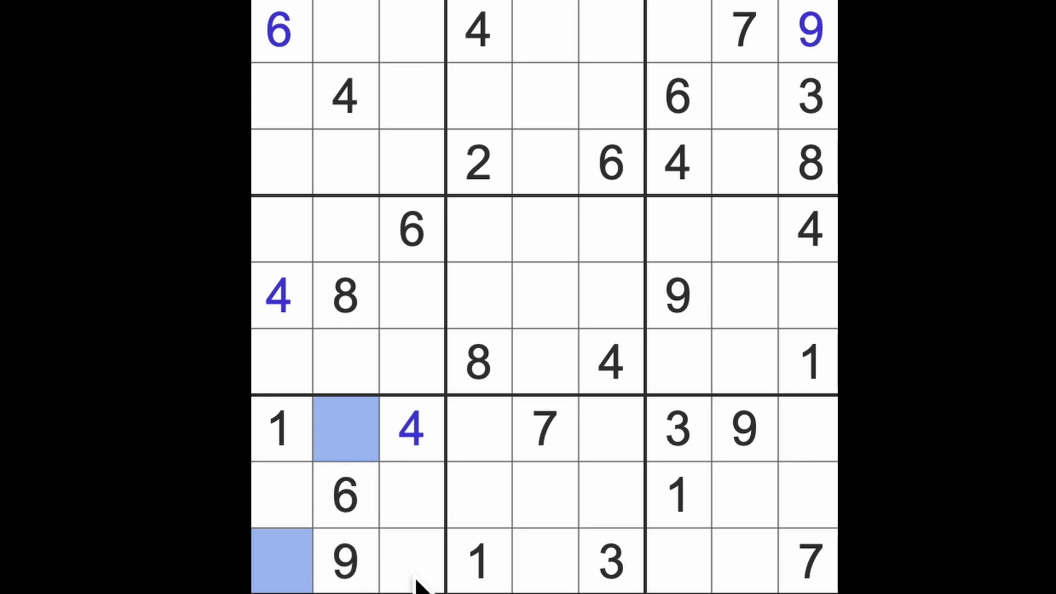
pyautogui.keyDown('ctrl'); pyautogui.click(414, 578); pyautogui.keyUp('ctrl')
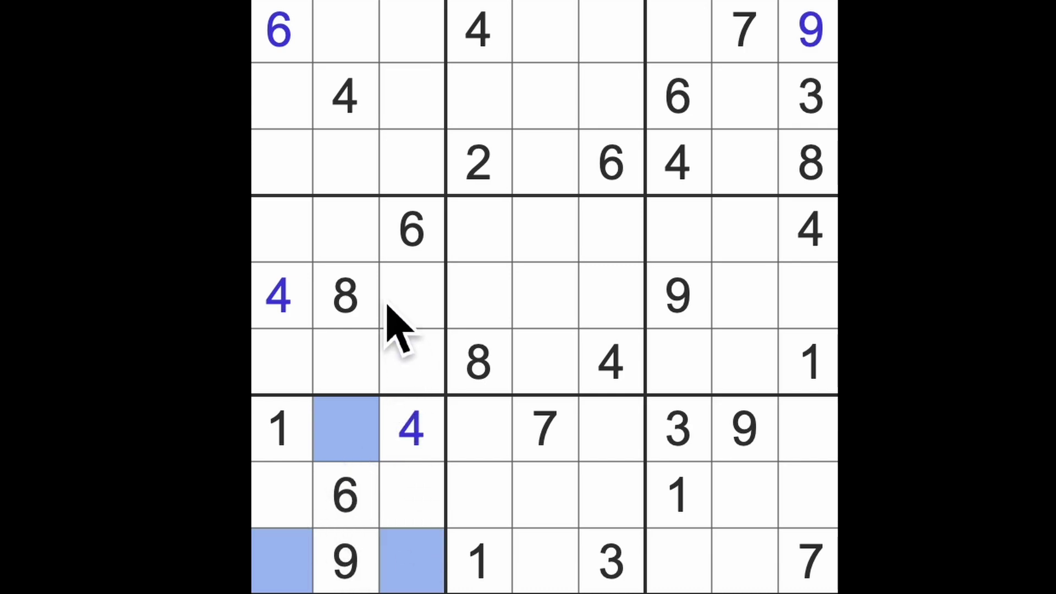
# Adjust the marked candidates in rows 6 and 9, then trace row 9 across
pyautogui.moveTo(372, 301); pyautogui.dragTo(364, 399)
pyautogui.keyDown('ctrl'); pyautogui.click(373, 338); pyautogui.keyUp('ctrl')
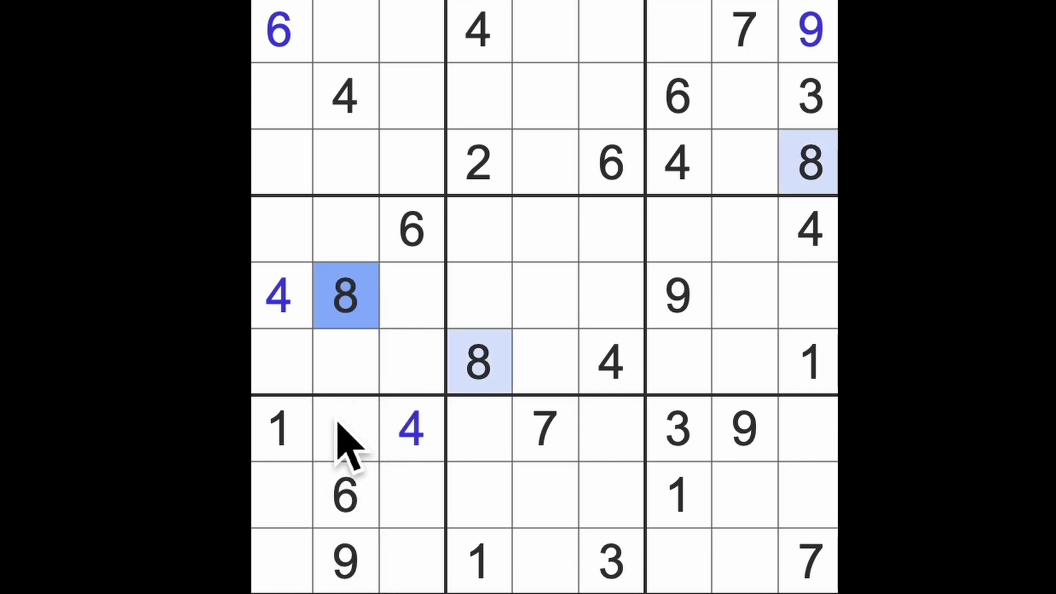
pyautogui.keyDown('ctrl'); pyautogui.click(349, 577); pyautogui.keyUp('ctrl')
pyautogui.keyDown('ctrl'); pyautogui.click(409, 586); pyautogui.keyUp('ctrl')
pyautogui.keyDown('ctrl'); pyautogui.click(306, 587); pyautogui.keyUp('ctrl')
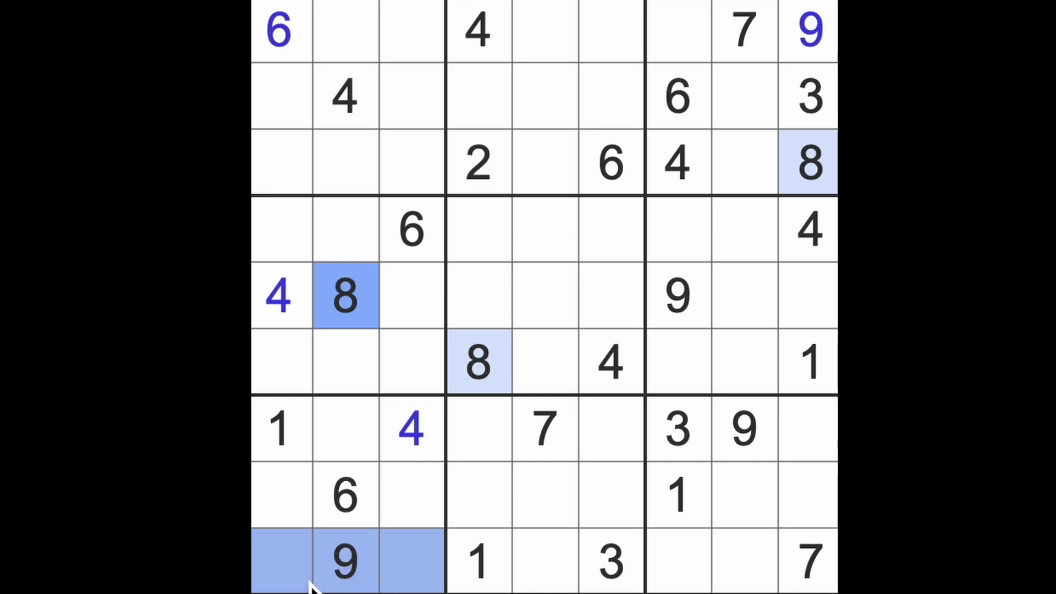
pyautogui.keyDown('ctrl'); pyautogui.click(350, 588); pyautogui.keyUp('ctrl')
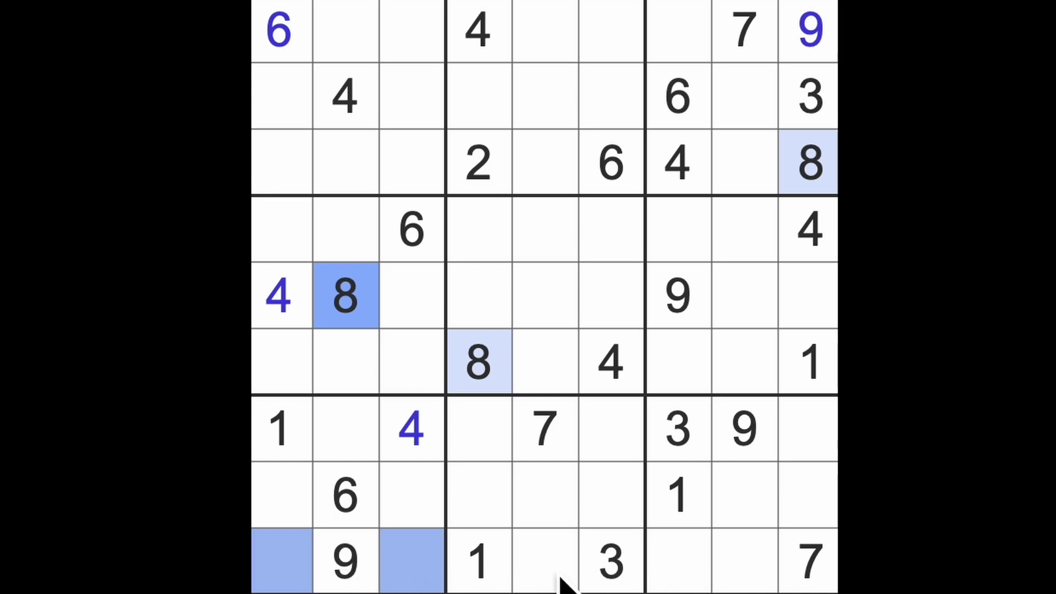
pyautogui.moveTo(497, 568); pyautogui.dragTo(809, 578)
# Enter 8s at row 8, column 8 and row 7, column 6
pyautogui.moveTo(830, 166); pyautogui.dragTo(835, 508)
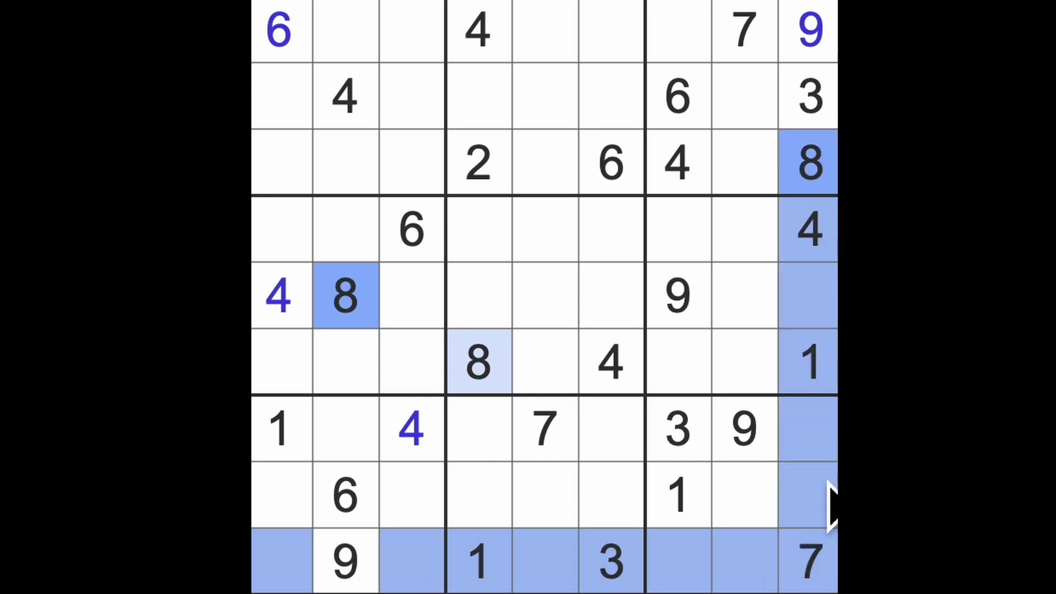
pyautogui.click(771, 512)
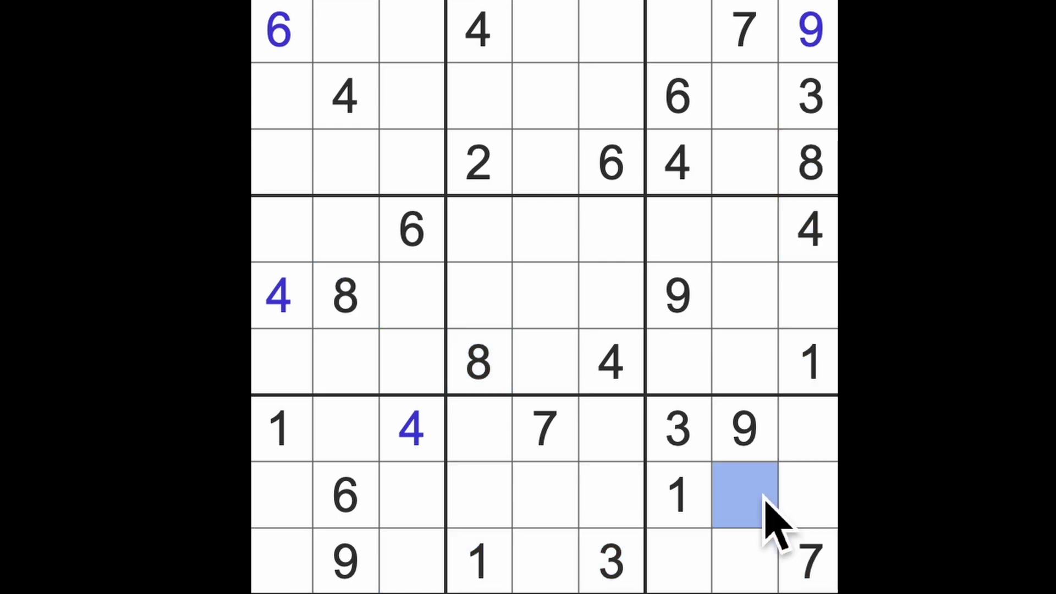
pyautogui.write('8')
pyautogui.moveTo(766, 516)
pyautogui.mouseDown()
pyautogui.moveTo(569, 511)
pyautogui.moveTo(607, 569)
pyautogui.moveTo(503, 413)
pyautogui.mouseUp()
pyautogui.click(619, 433)
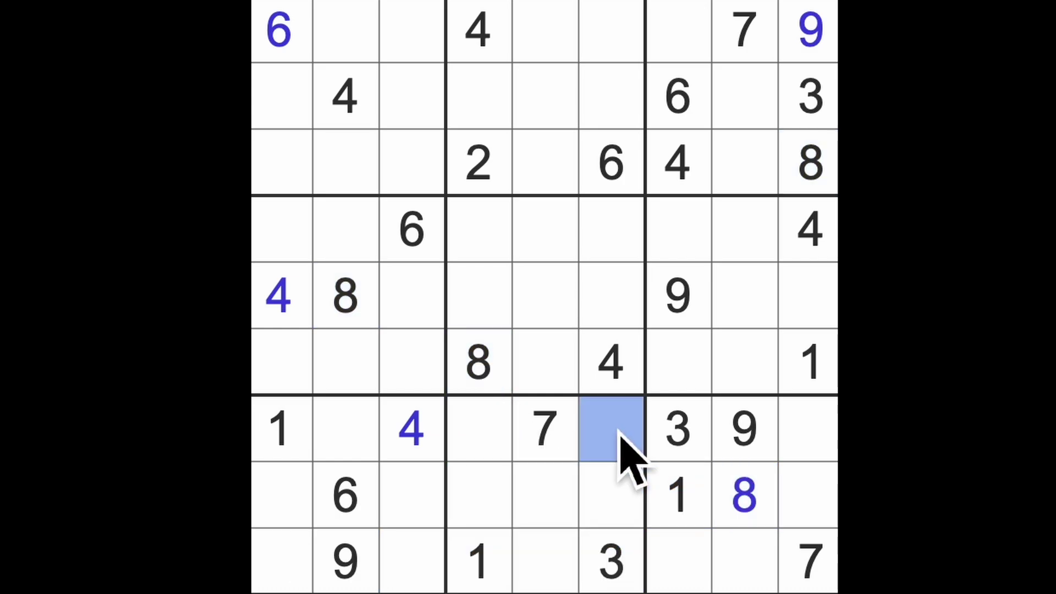
pyautogui.write('8')
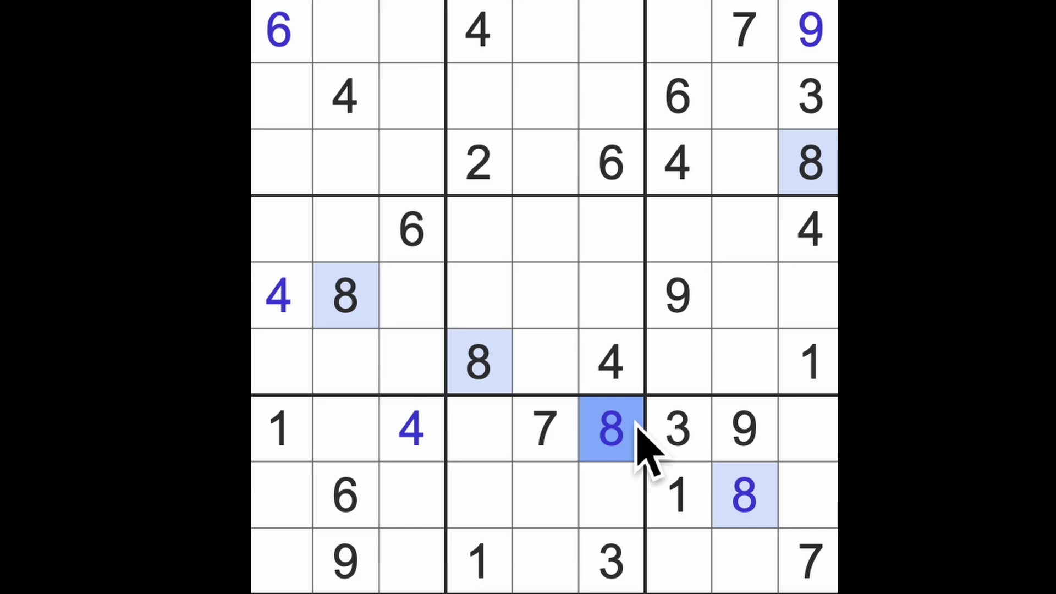
# Enter an 8 at row 4, column 7 and a 7 at row 6, column 7
pyautogui.moveTo(751, 495); pyautogui.dragTo(829, 323)
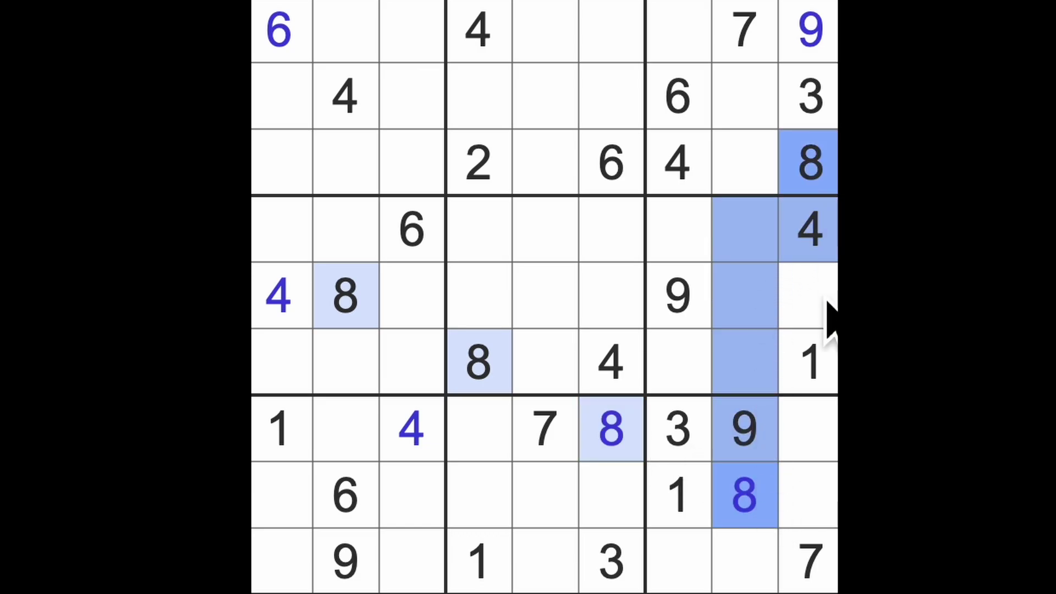
pyautogui.moveTo(495, 376); pyautogui.dragTo(750, 401)
pyautogui.click(696, 253)
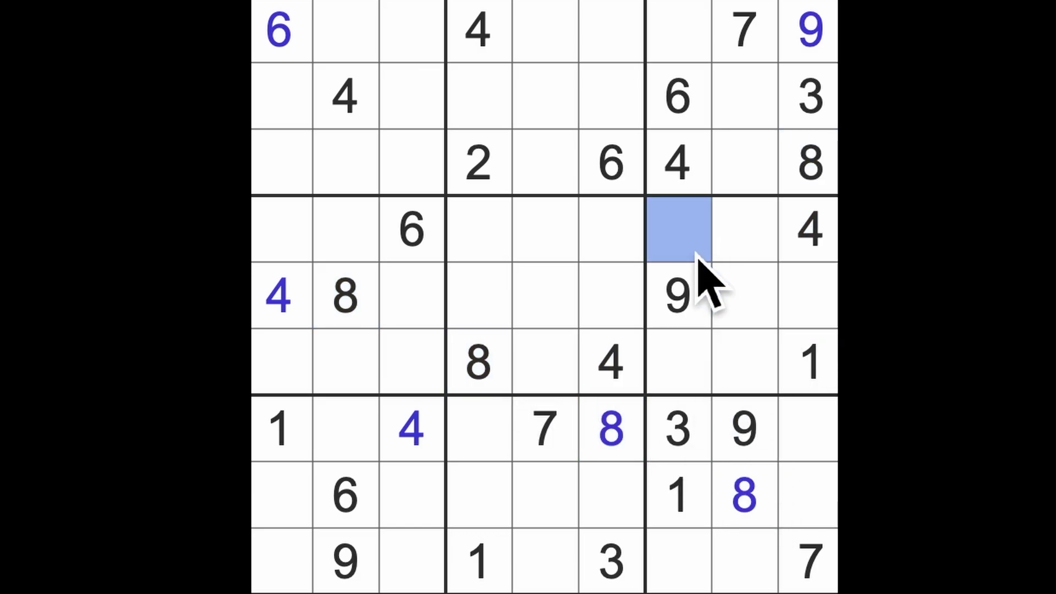
pyautogui.write('8')
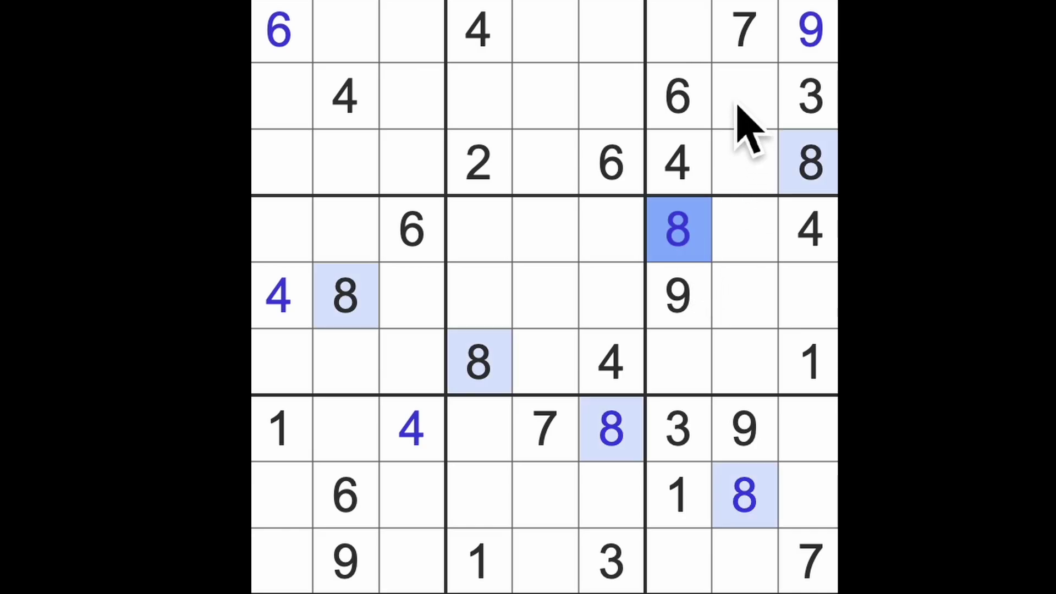
pyautogui.moveTo(744, 37); pyautogui.dragTo(817, 331)
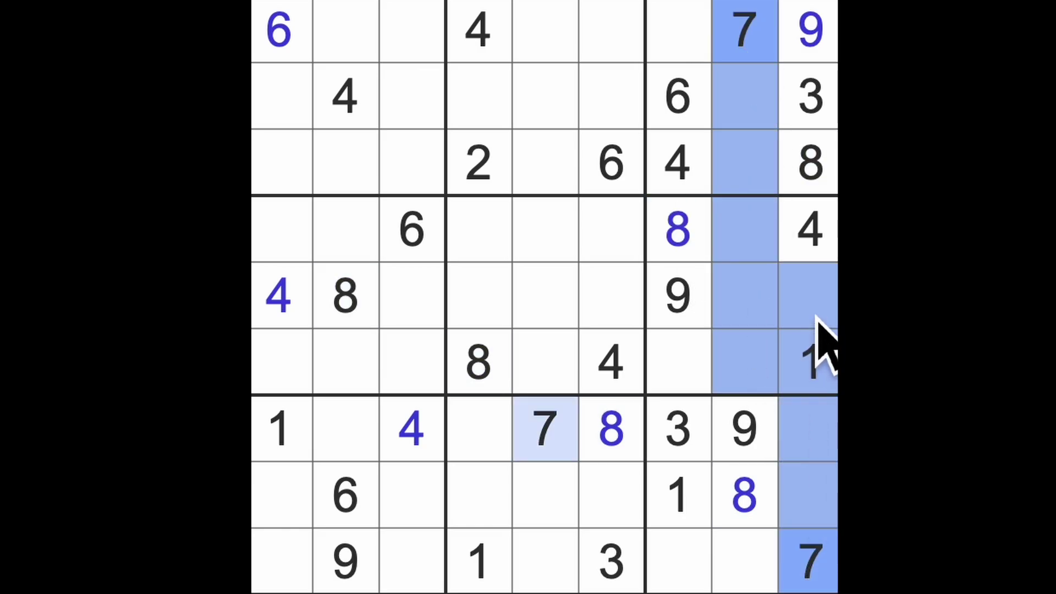
pyautogui.click(696, 372)
pyautogui.write('7')
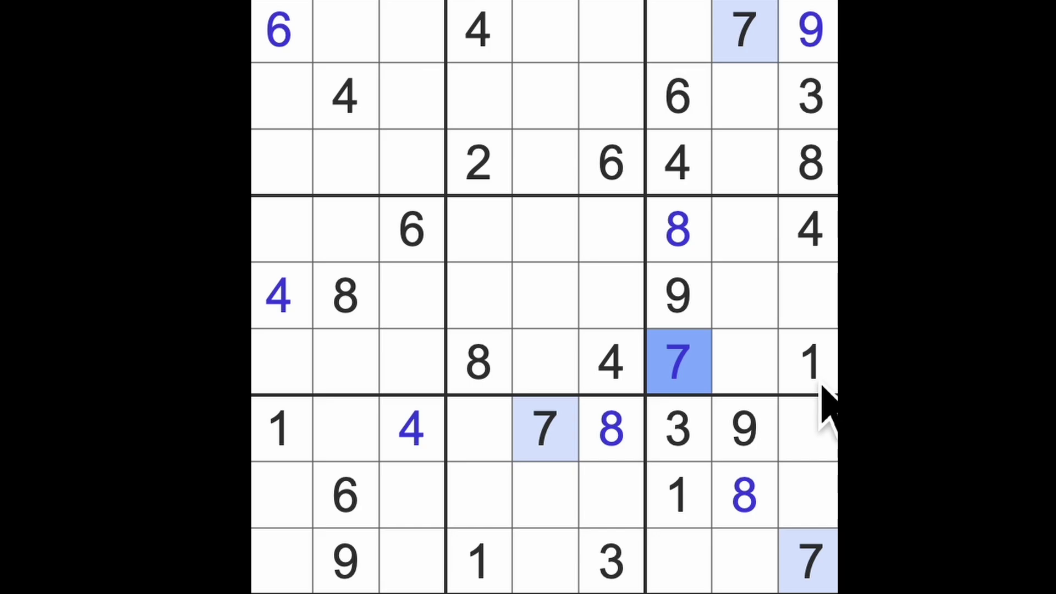
# Highlight every 1, 2 and 3 on the grid to look for placements
pyautogui.click(823, 386)
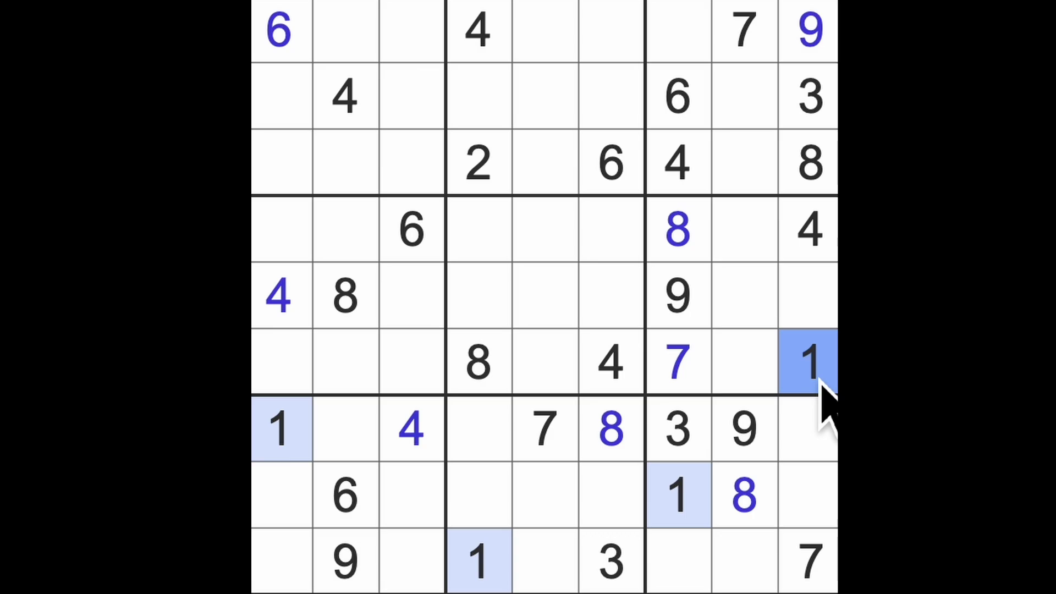
pyautogui.click(506, 189)
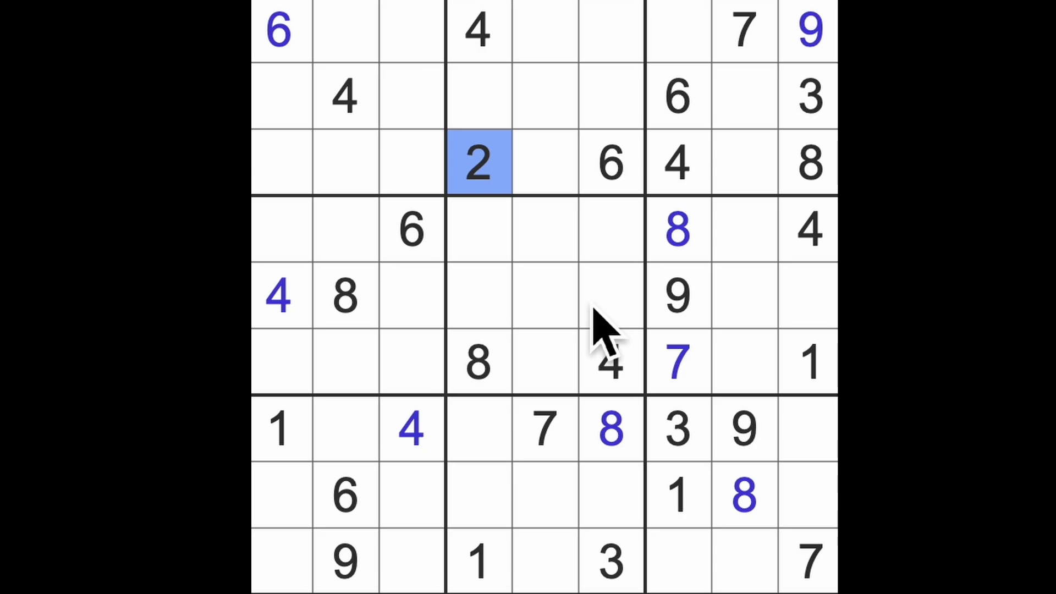
pyautogui.click(691, 418)
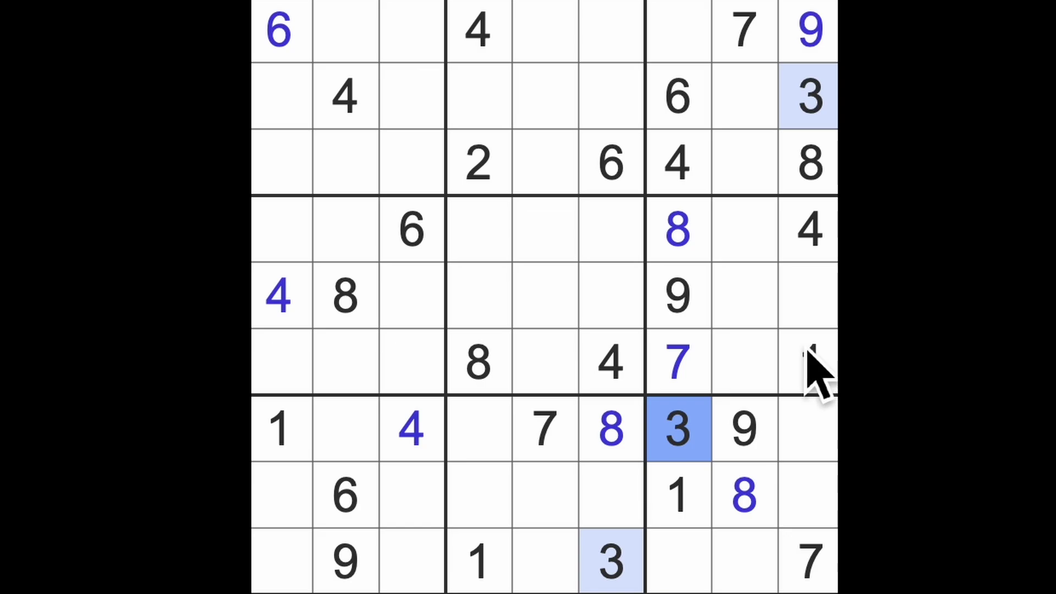
# Enter 4s at row 9, column 8 and row 8, column 5
pyautogui.click(821, 248)
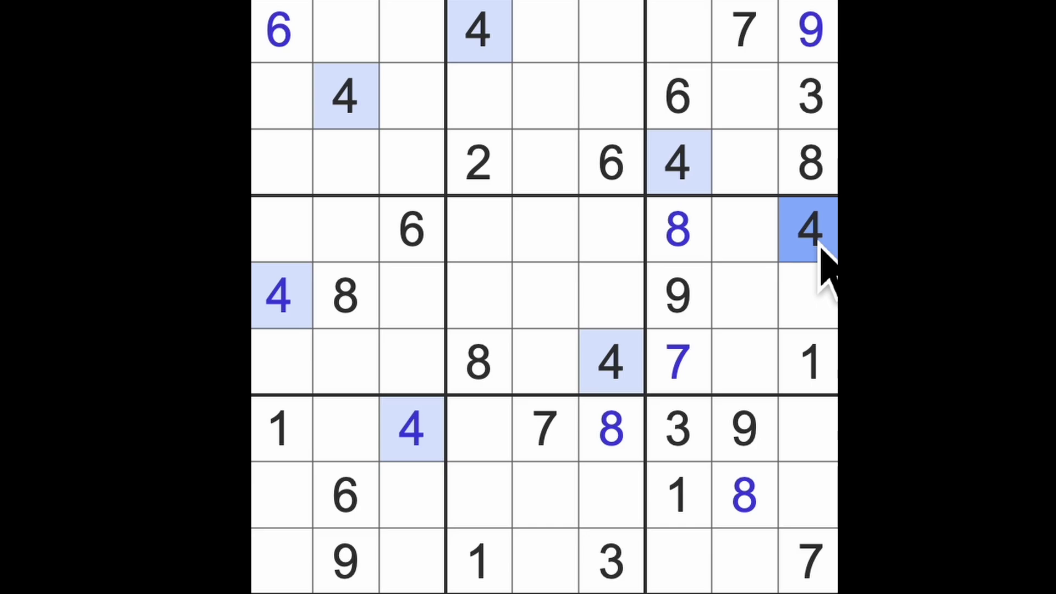
pyautogui.moveTo(824, 284); pyautogui.dragTo(820, 514)
pyautogui.moveTo(701, 177); pyautogui.dragTo(706, 573)
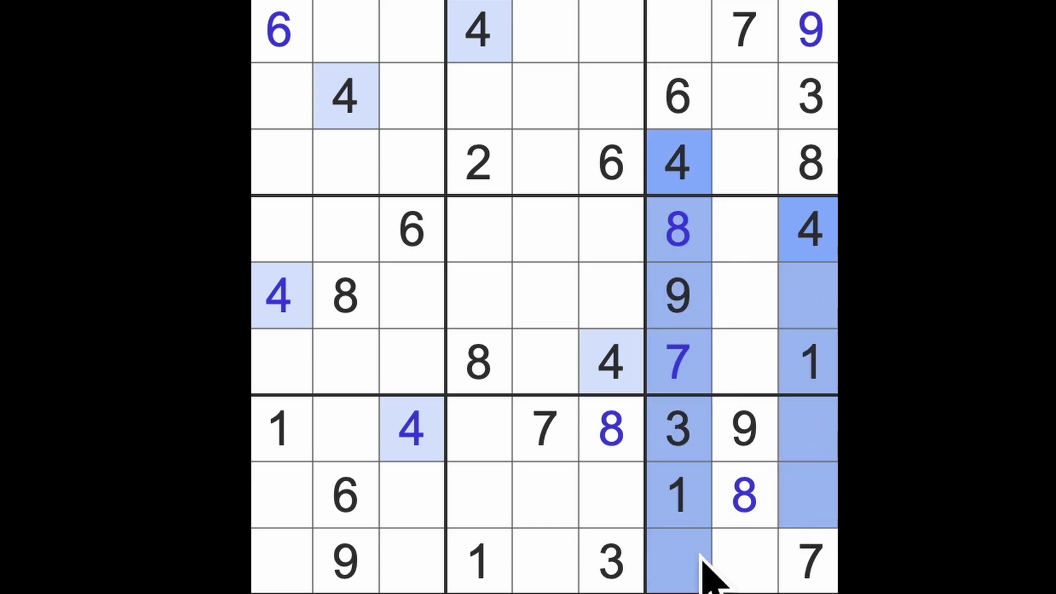
pyautogui.click(755, 578)
pyautogui.write('4')
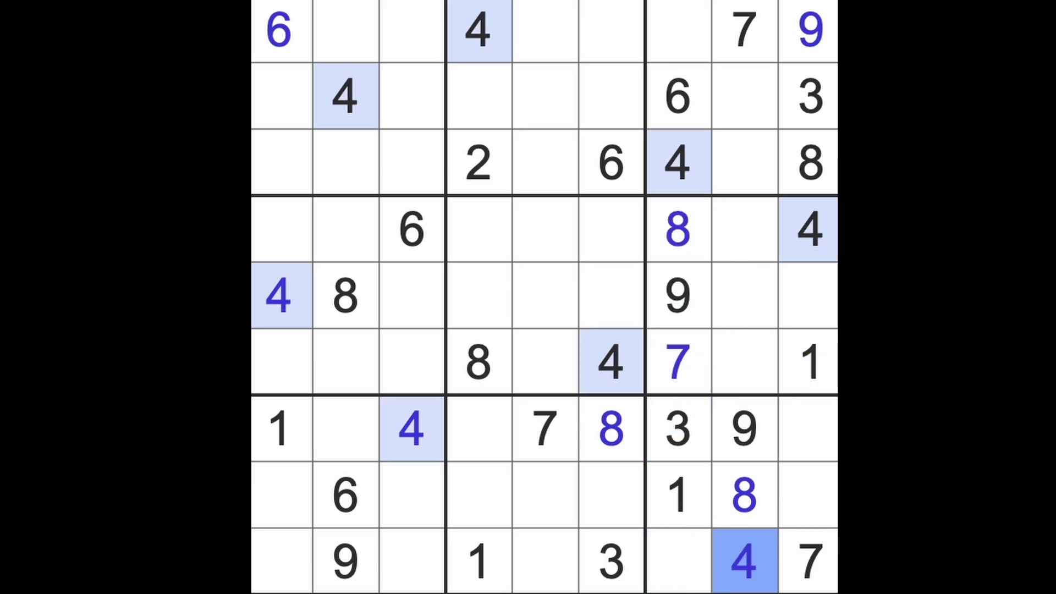
pyautogui.moveTo(753, 578); pyautogui.dragTo(537, 570)
pyautogui.moveTo(508, 41); pyautogui.dragTo(495, 541)
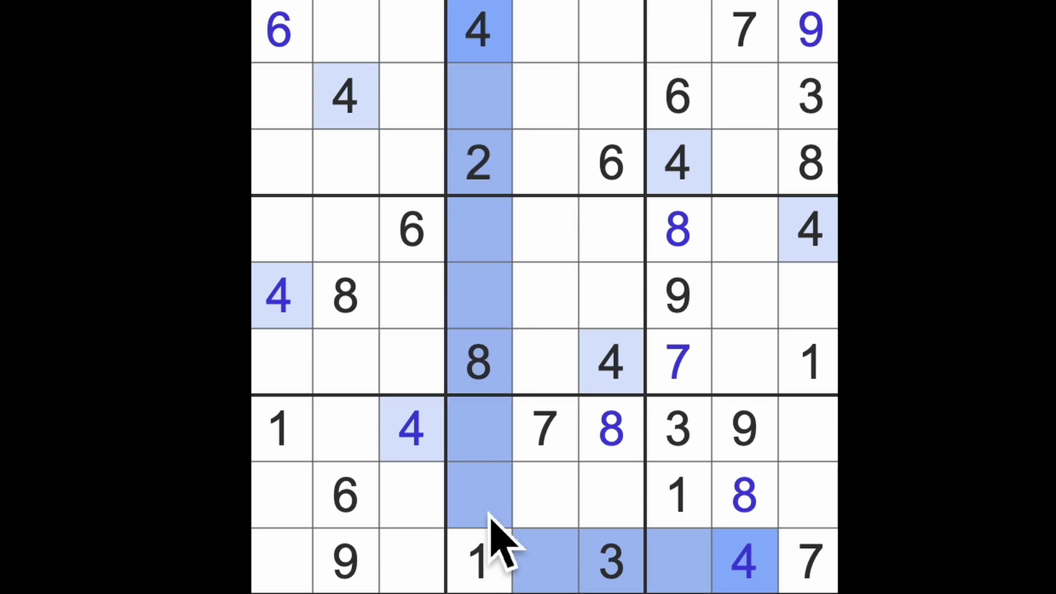
pyautogui.moveTo(632, 378); pyautogui.dragTo(602, 523)
pyautogui.click(568, 505)
pyautogui.write('4')
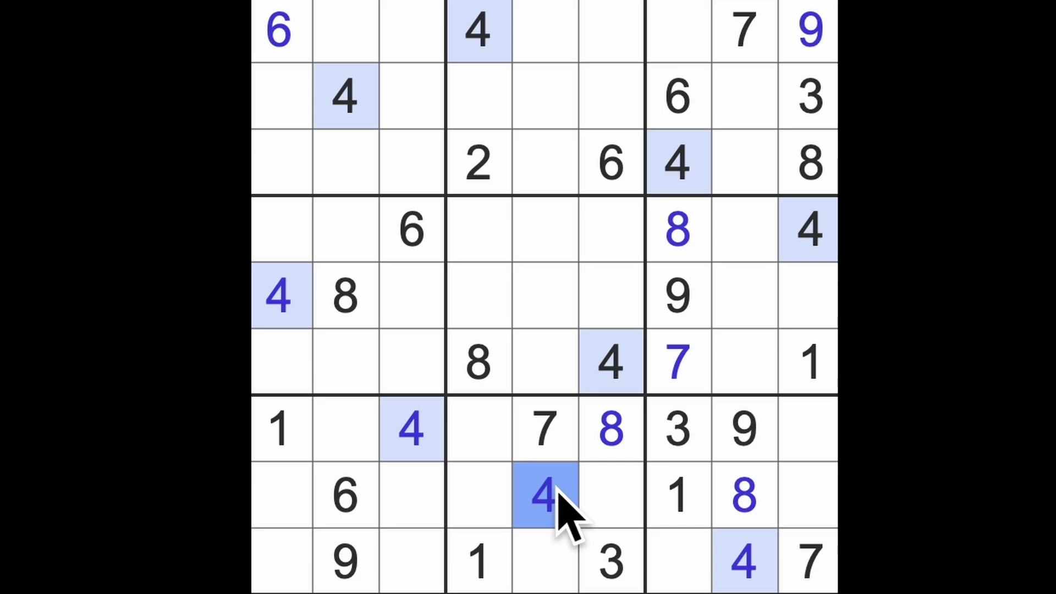
# Enter a 6 at row 7, column 9 after scanning row 8 and column 7
pyautogui.click(345, 496)
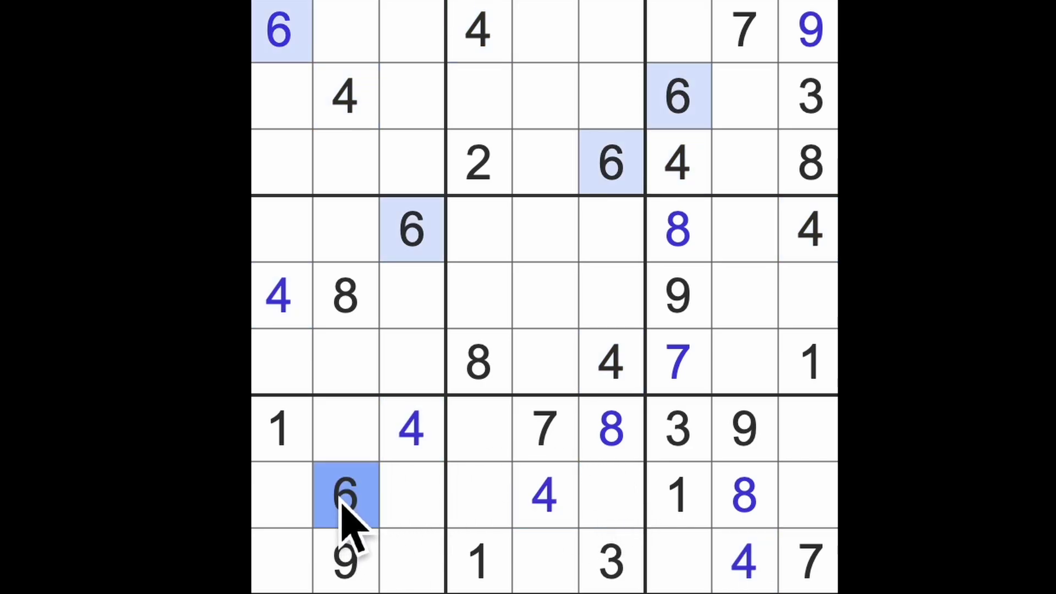
pyautogui.moveTo(345, 495); pyautogui.dragTo(831, 514)
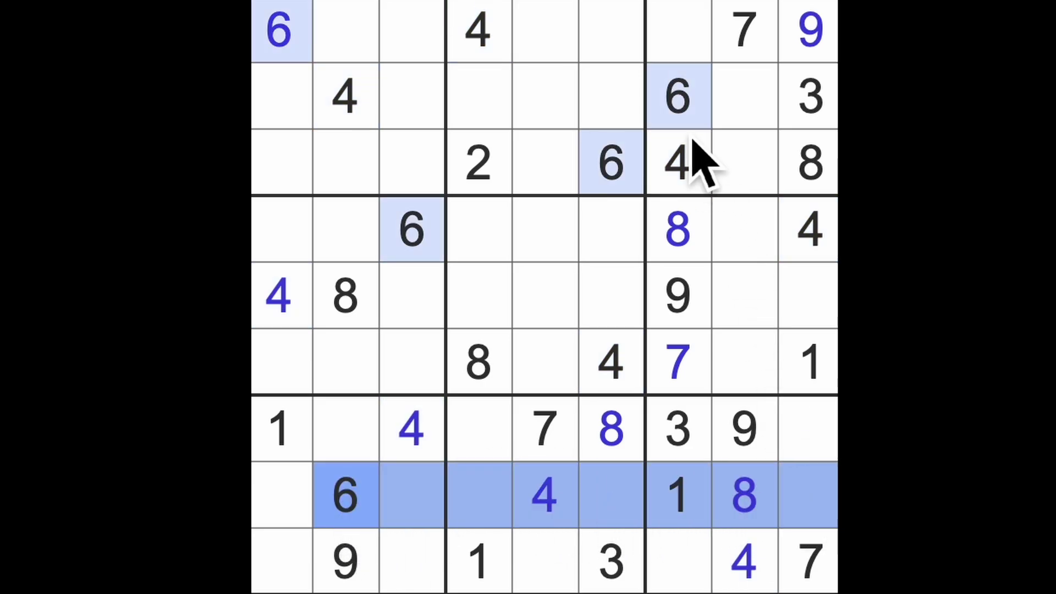
pyautogui.moveTo(679, 107)
pyautogui.mouseDown()
pyautogui.moveTo(688, 495)
pyautogui.moveTo(718, 537)
pyautogui.mouseUp()
pyautogui.click(821, 450)
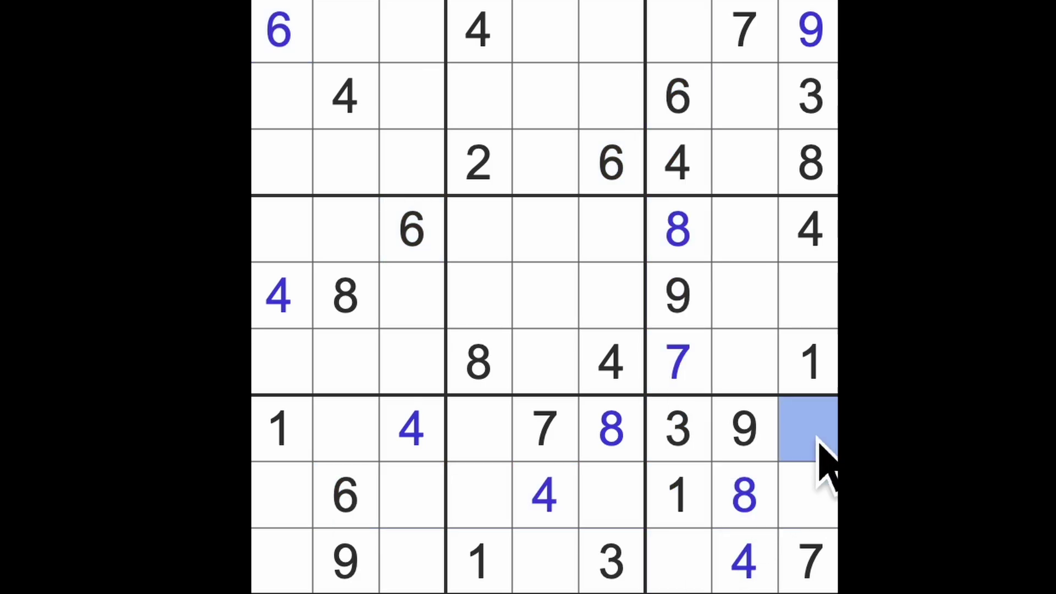
pyautogui.write('6')
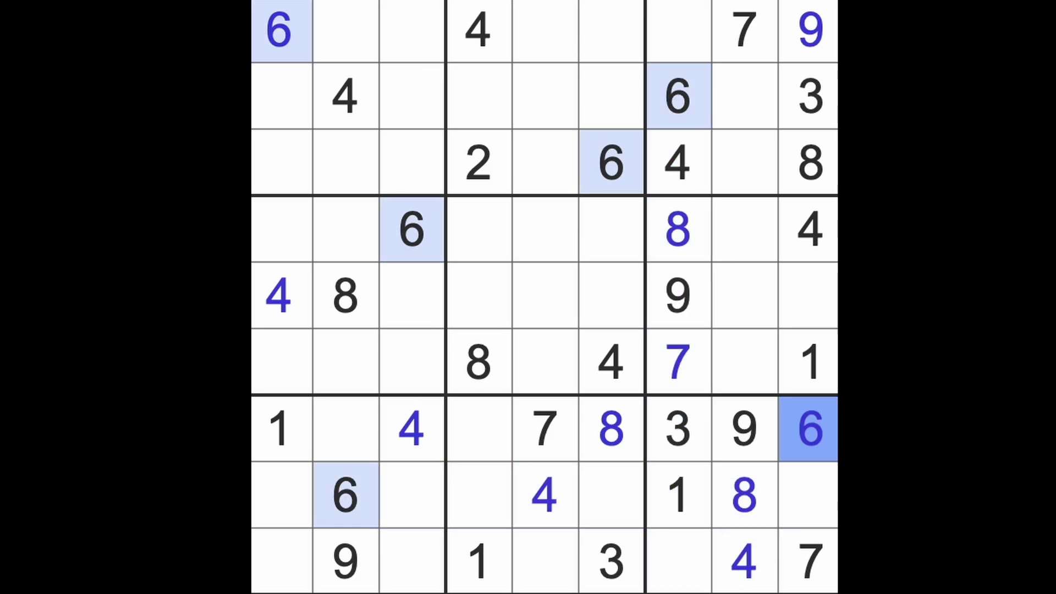
# Mark empty candidate cells in columns 7 and 9, and highlight the 7s, 8s and 9s
pyautogui.click(830, 495)
pyautogui.keyDown('ctrl'); pyautogui.click(826, 306); pyautogui.keyUp('ctrl')
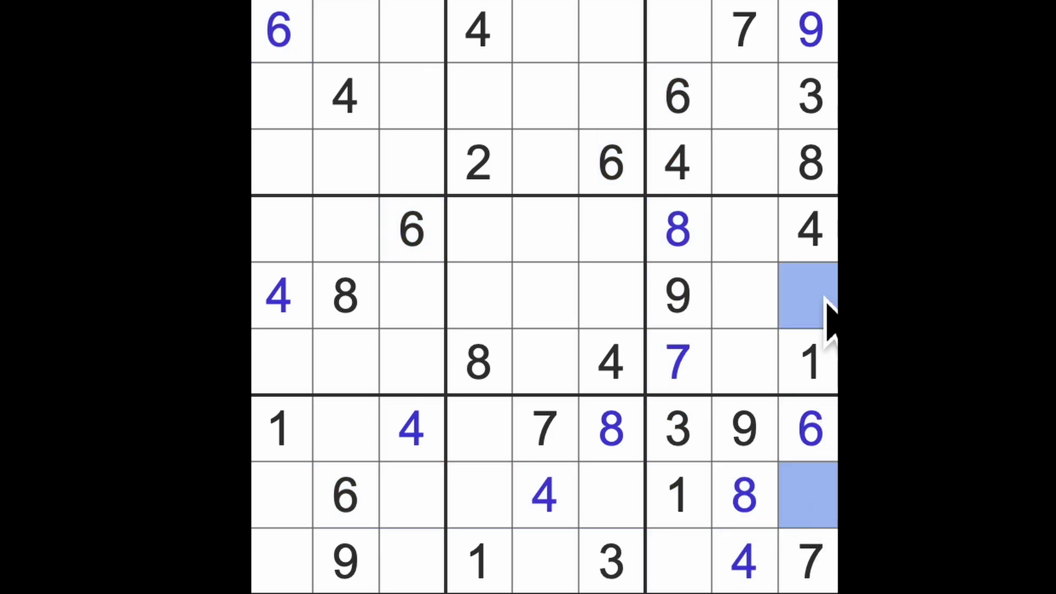
pyautogui.keyDown('ctrl'); pyautogui.click(685, 564); pyautogui.keyUp('ctrl')
pyautogui.keyDown('ctrl'); pyautogui.click(679, 56); pyautogui.keyUp('ctrl')
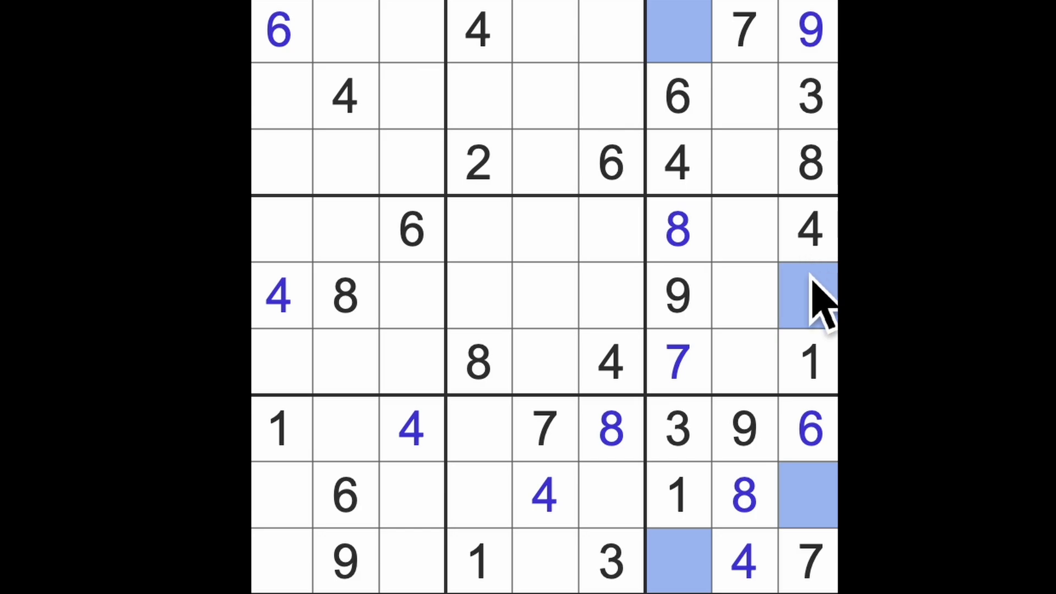
pyautogui.click(691, 388)
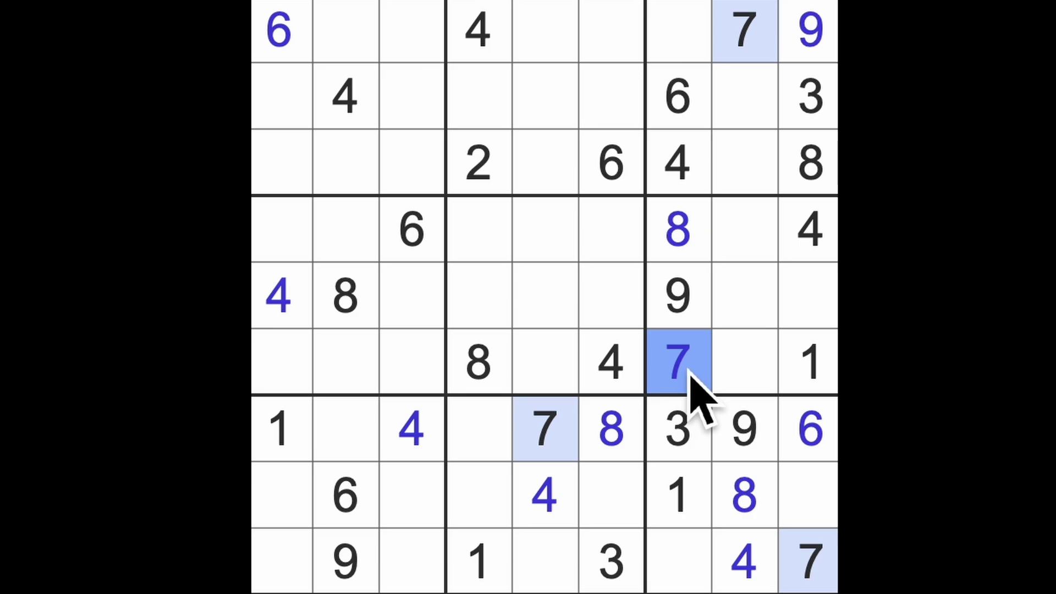
pyautogui.click(695, 241)
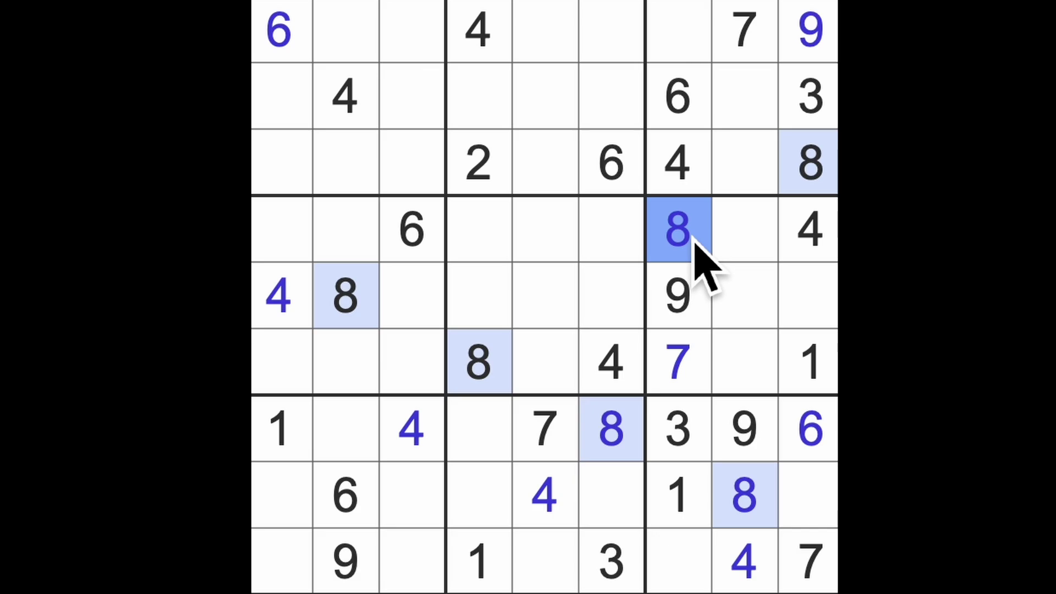
pyautogui.click(689, 307)
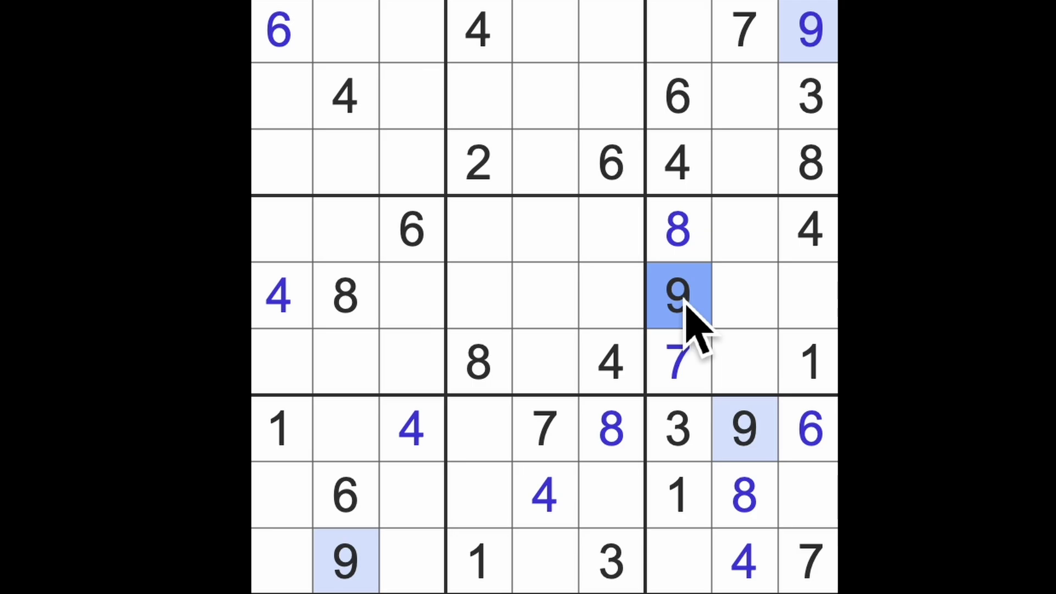
# Enter a 2 at row 7, column 2 and a 5 at row 7, column 4
pyautogui.moveTo(495, 176)
pyautogui.mouseDown()
pyautogui.moveTo(495, 389)
pyautogui.moveTo(443, 453)
pyautogui.mouseUp()
pyautogui.click(378, 442)
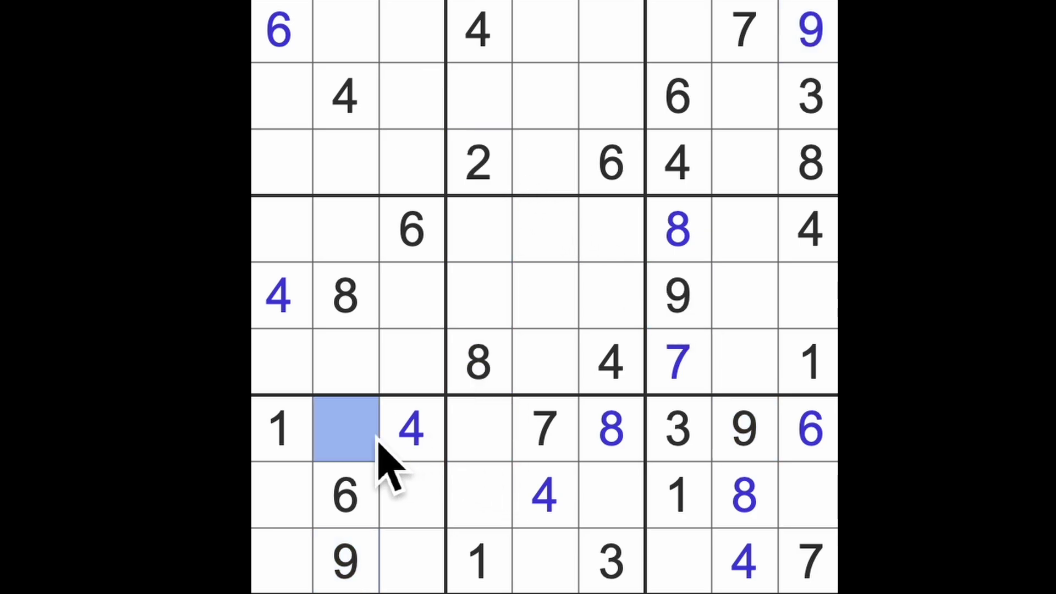
pyautogui.write('2')
pyautogui.click(508, 450)
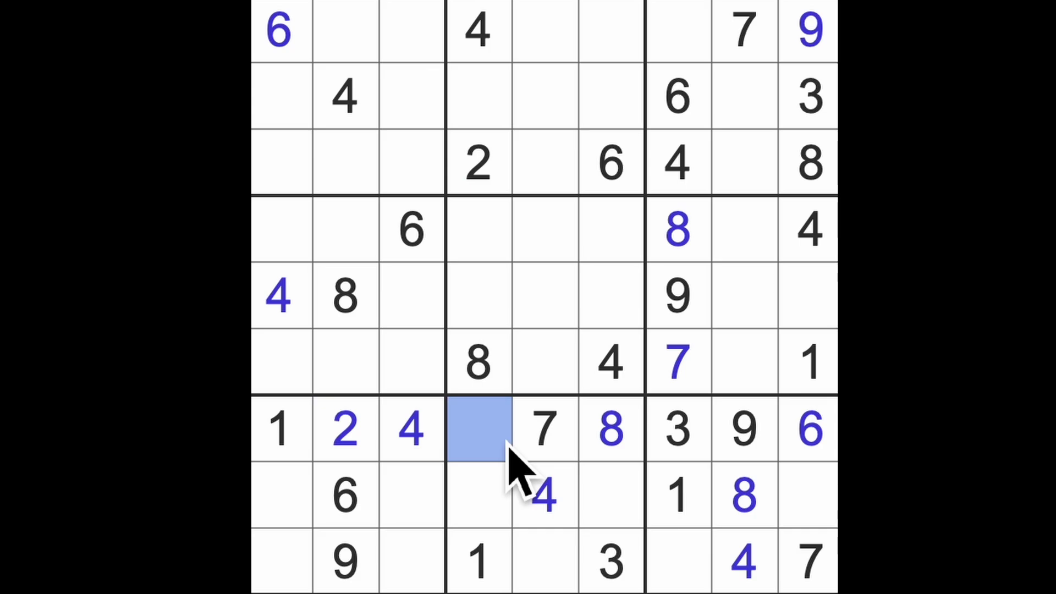
pyautogui.write('5')
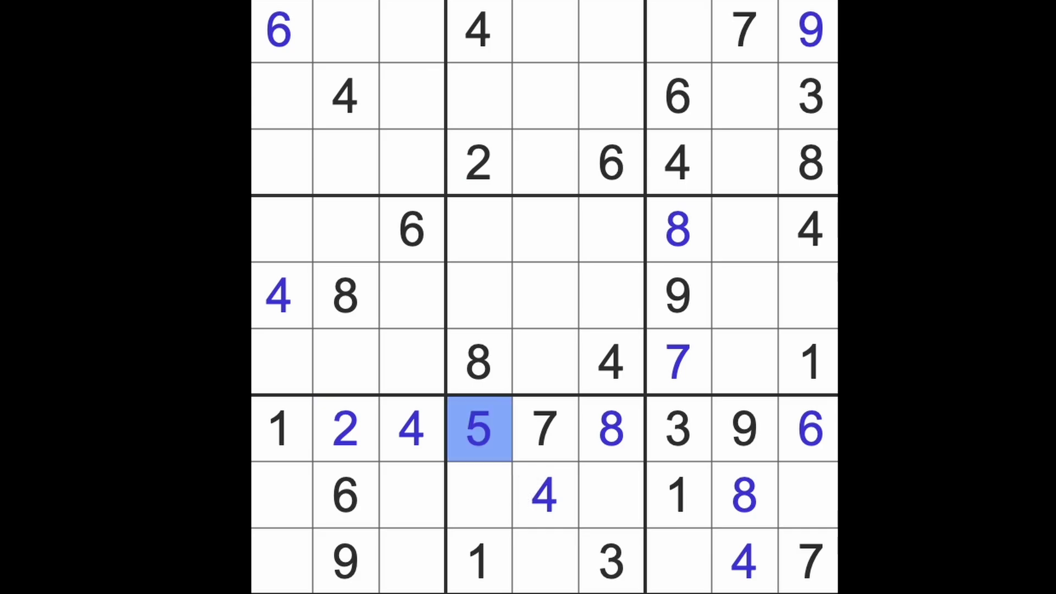
# Mark candidate cells in rows 8 and 9 while highlighting the 7s and 6s
pyautogui.moveTo(828, 578); pyautogui.dragTo(306, 578)
pyautogui.click(306, 521)
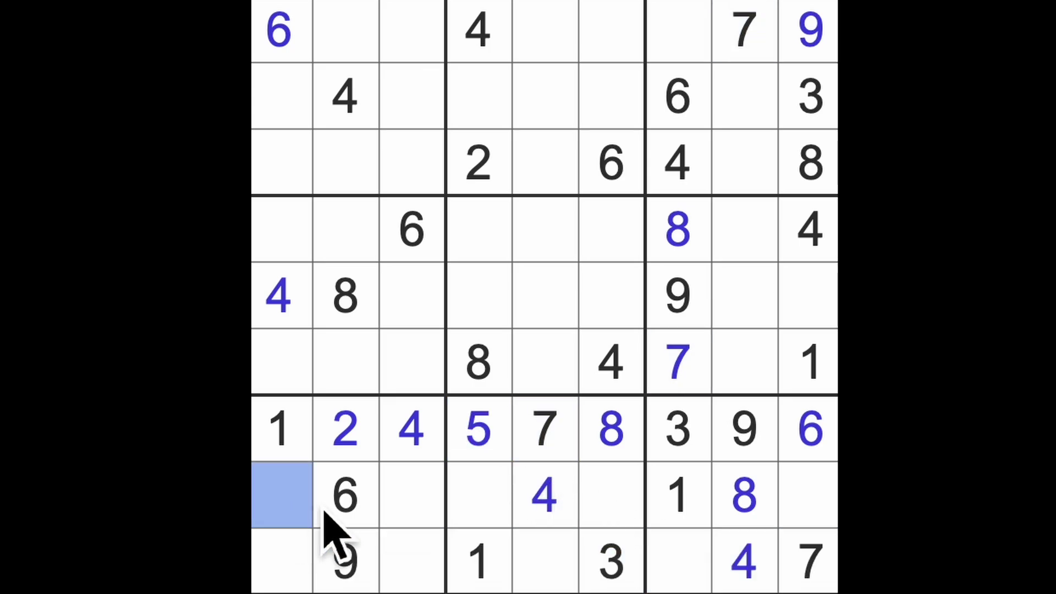
pyautogui.keyDown('ctrl'); pyautogui.click(413, 506); pyautogui.keyUp('ctrl')
pyautogui.click(281, 577)
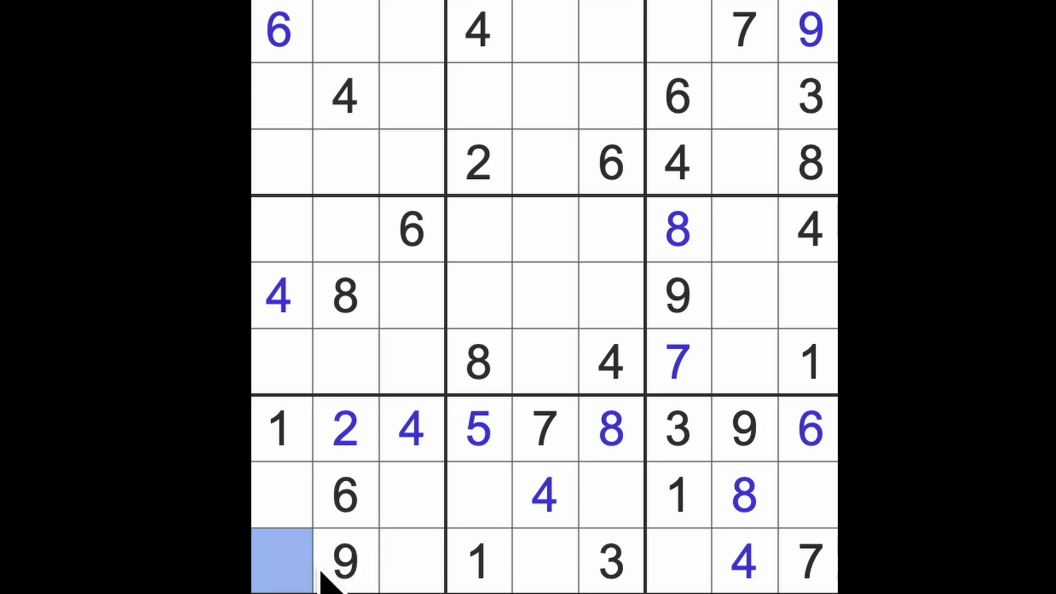
pyautogui.keyDown('ctrl'); pyautogui.click(409, 578); pyautogui.keyUp('ctrl')
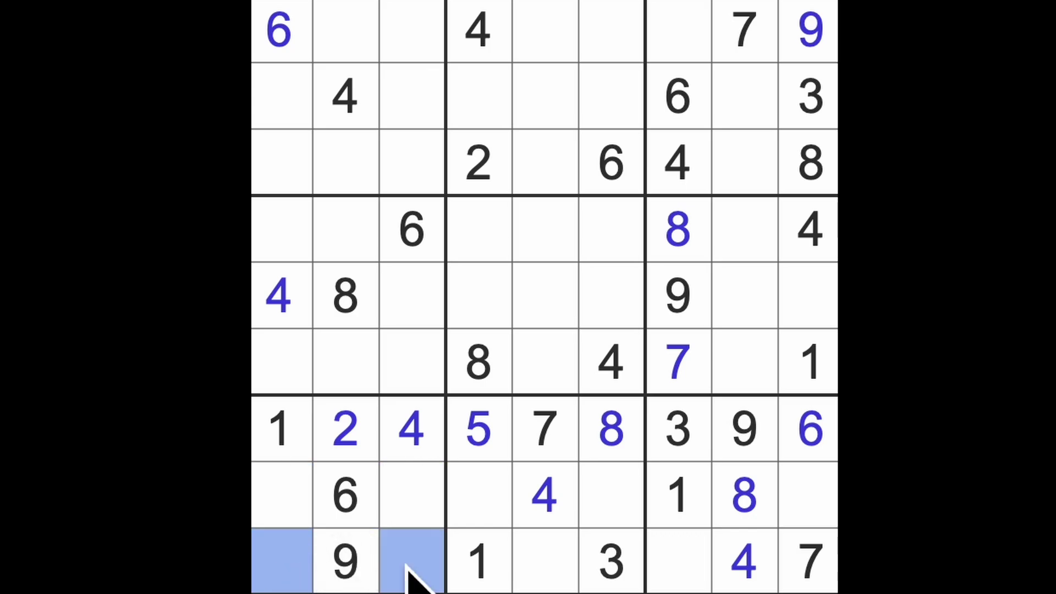
pyautogui.click(556, 577)
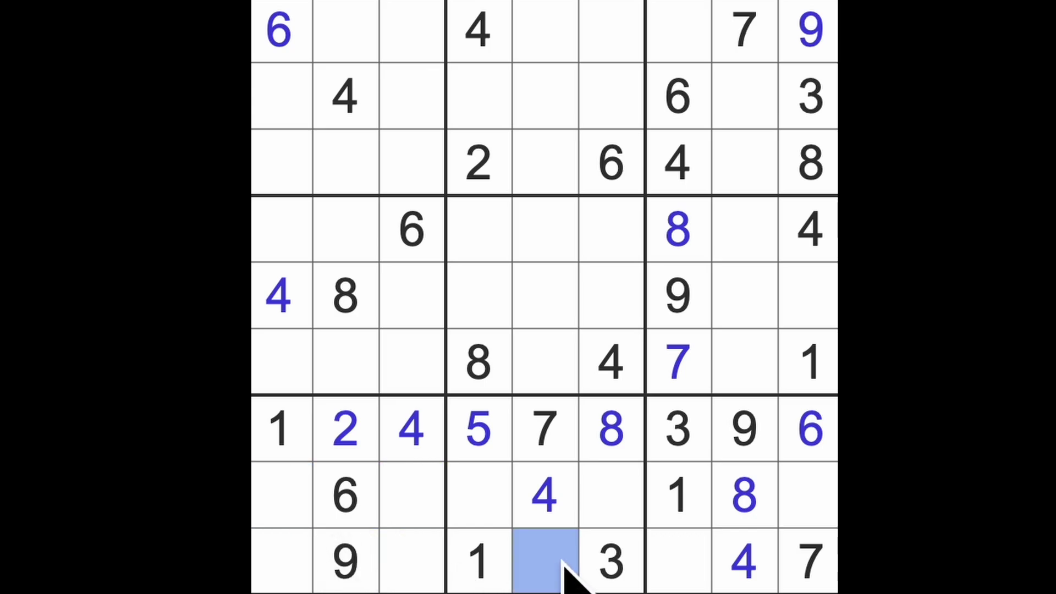
pyautogui.keyDown('ctrl'); pyautogui.click(681, 574); pyautogui.keyUp('ctrl')
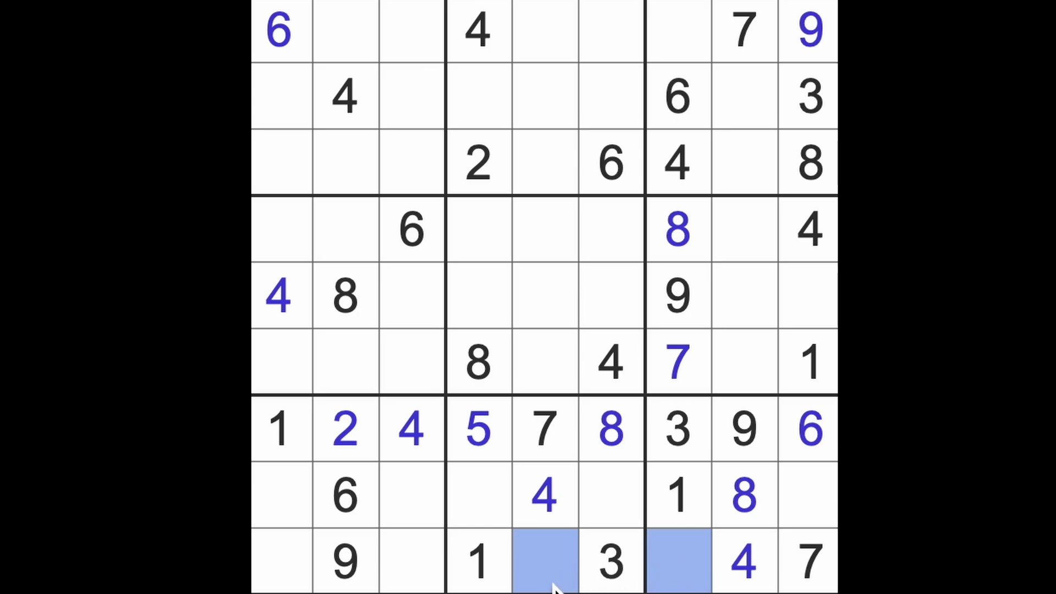
pyautogui.moveTo(347, 505); pyautogui.dragTo(614, 499)
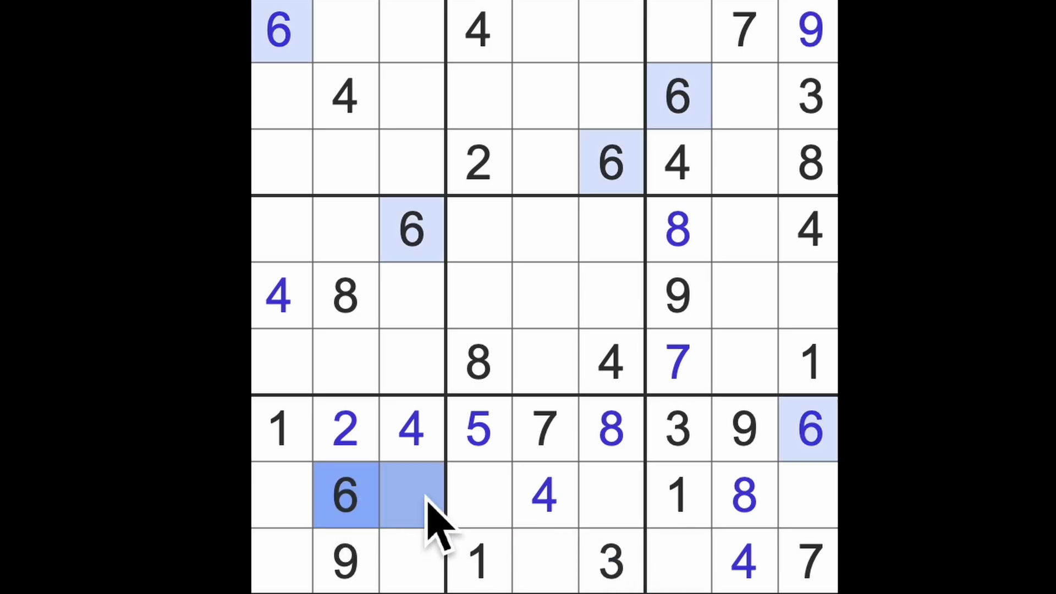
# Put 6 and 2 in bottom-row columns 5 and 7, then fill column 9's rows 8 and 5
pyautogui.click(555, 577)
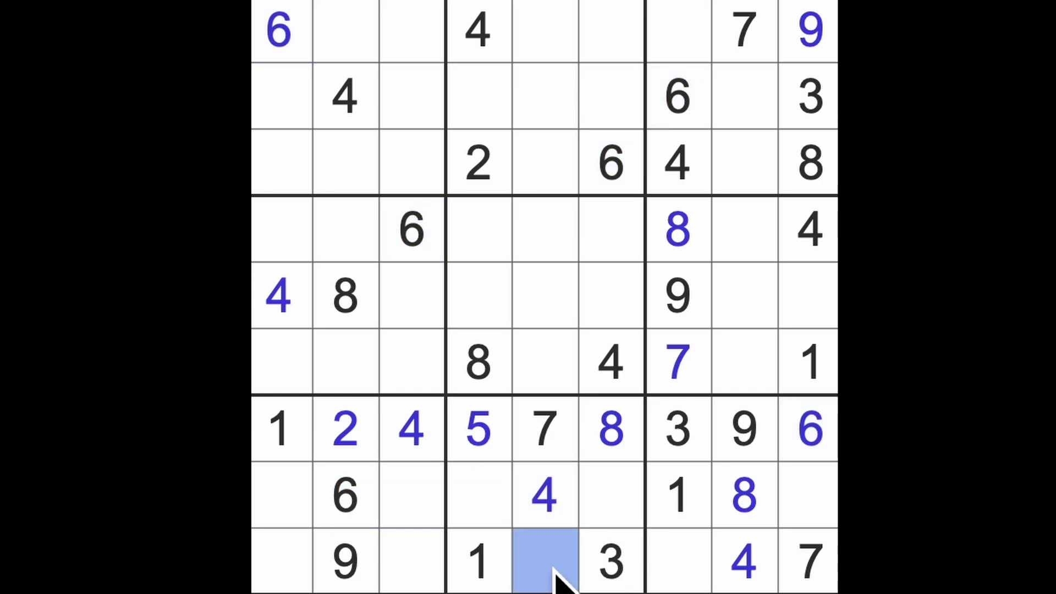
pyautogui.write('6')
pyautogui.click(691, 578)
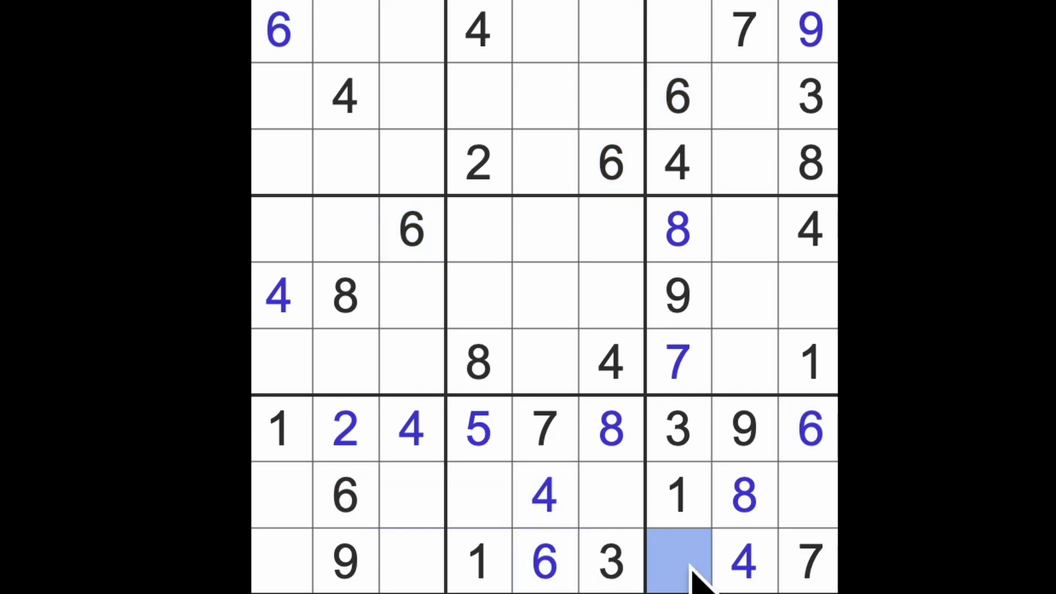
pyautogui.write('2')
pyautogui.click(813, 508)
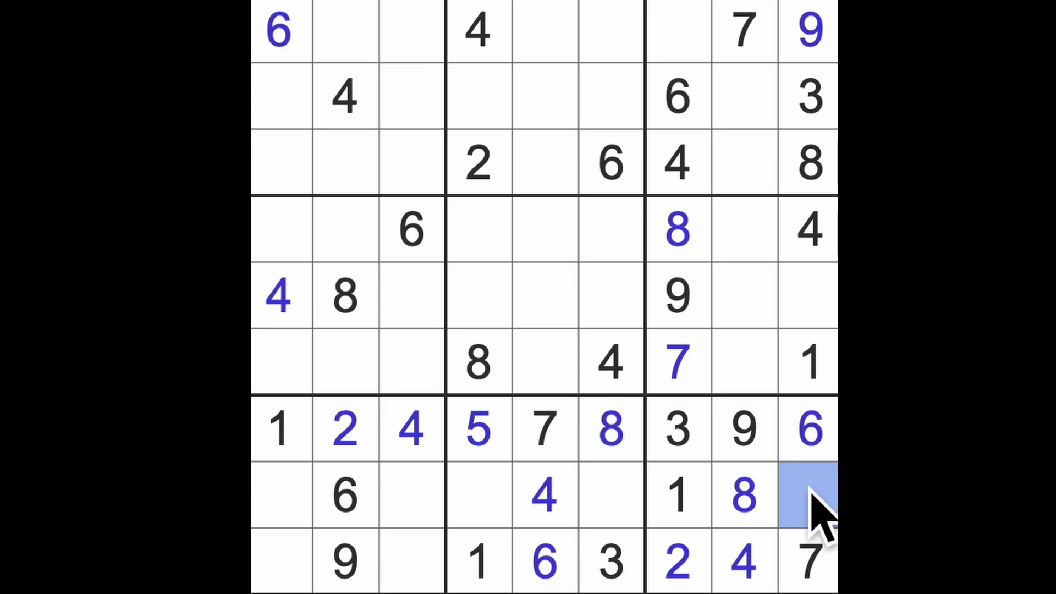
pyautogui.write('5')
pyautogui.click(827, 307)
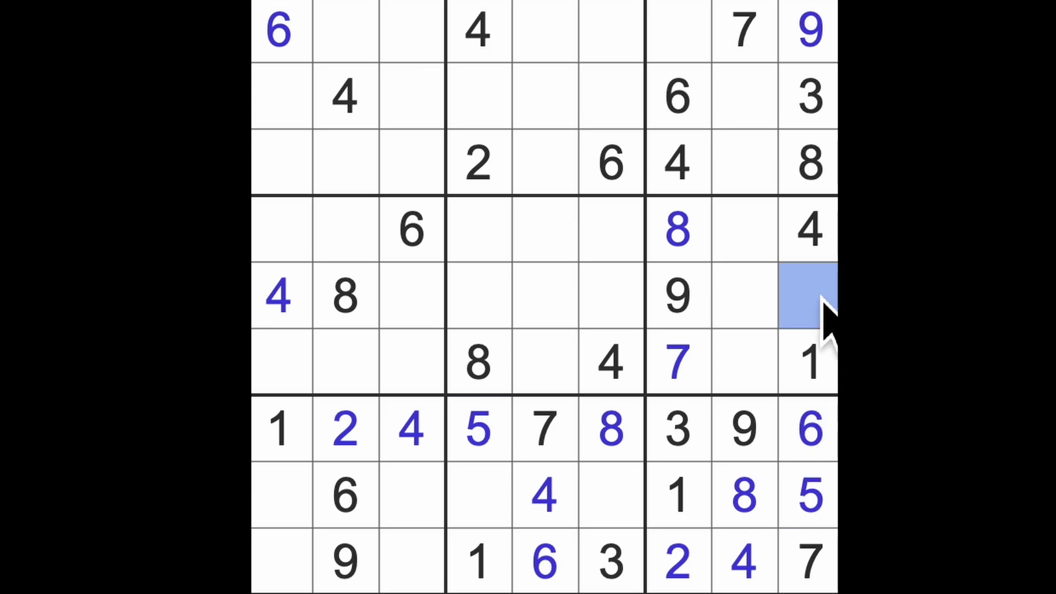
pyautogui.write('2')
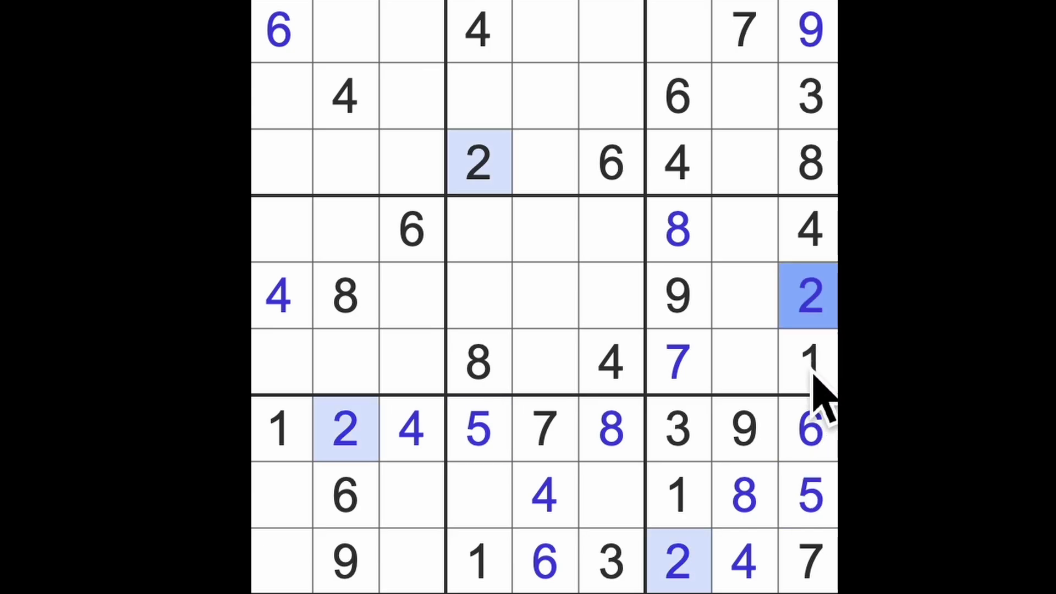
# Fill row 8, columns 6 and 4 after checking column 4
pyautogui.moveTo(485, 189); pyautogui.dragTo(485, 515)
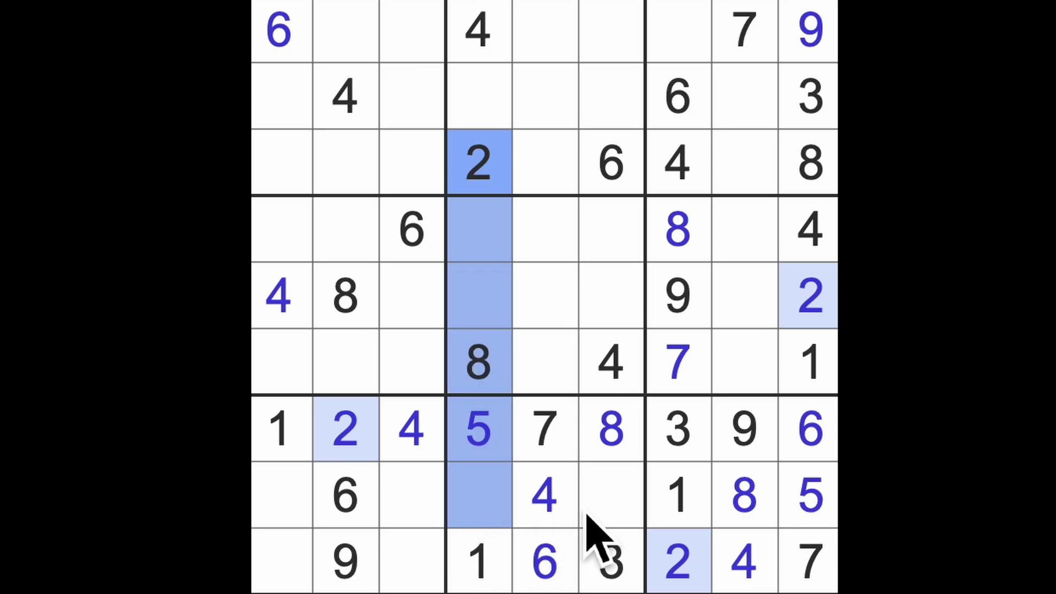
pyautogui.click(600, 507)
pyautogui.write('2')
pyautogui.click(485, 516)
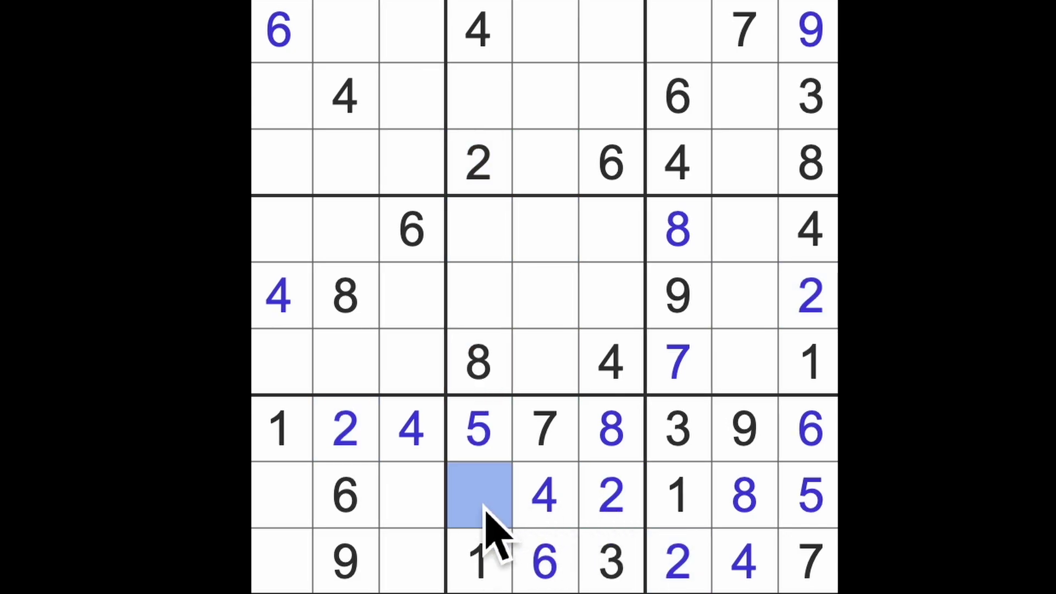
pyautogui.write('9')
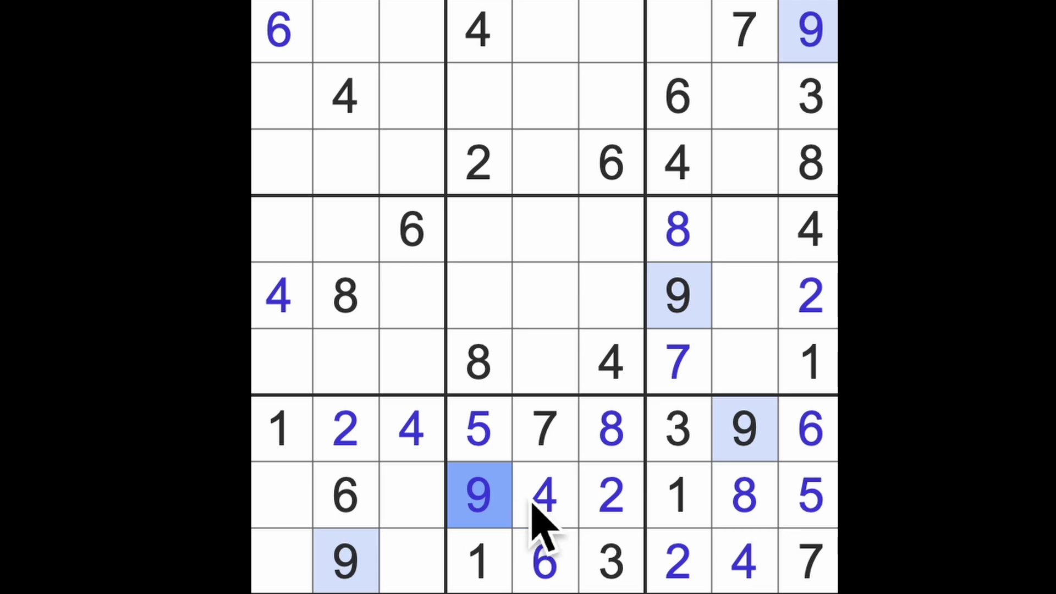
# Fill the top cell of column 7 and rows 2 and 3 of column 8
pyautogui.click(817, 367)
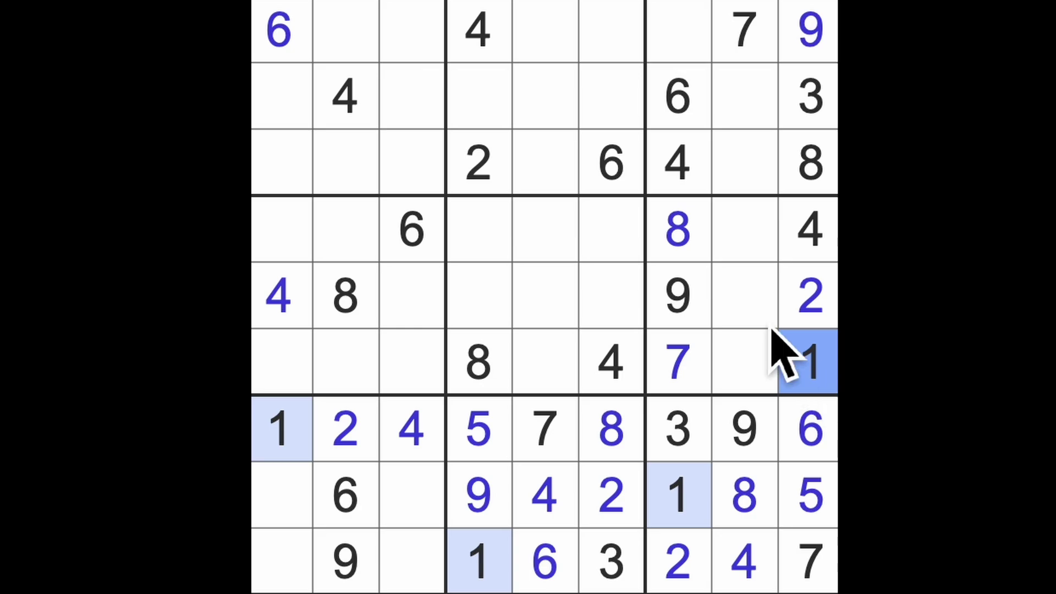
pyautogui.click(707, 43)
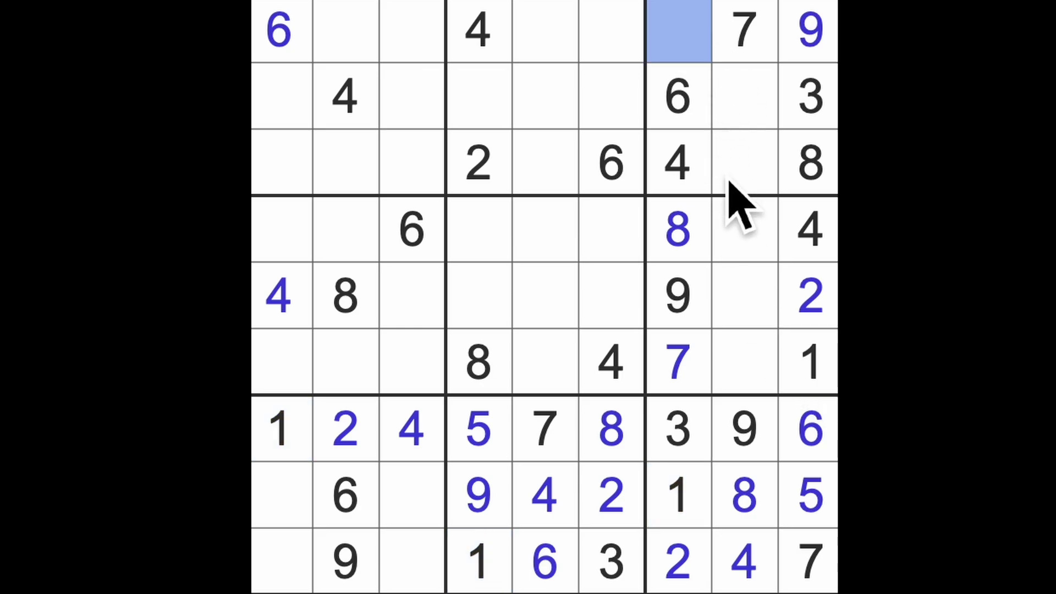
pyautogui.write('5')
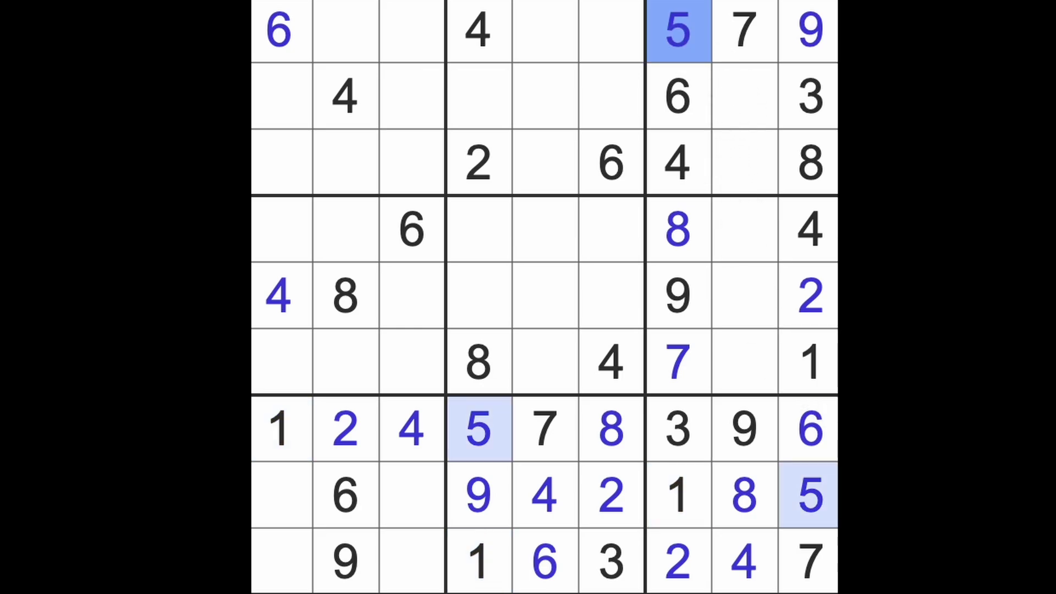
pyautogui.moveTo(487, 162); pyautogui.dragTo(755, 154)
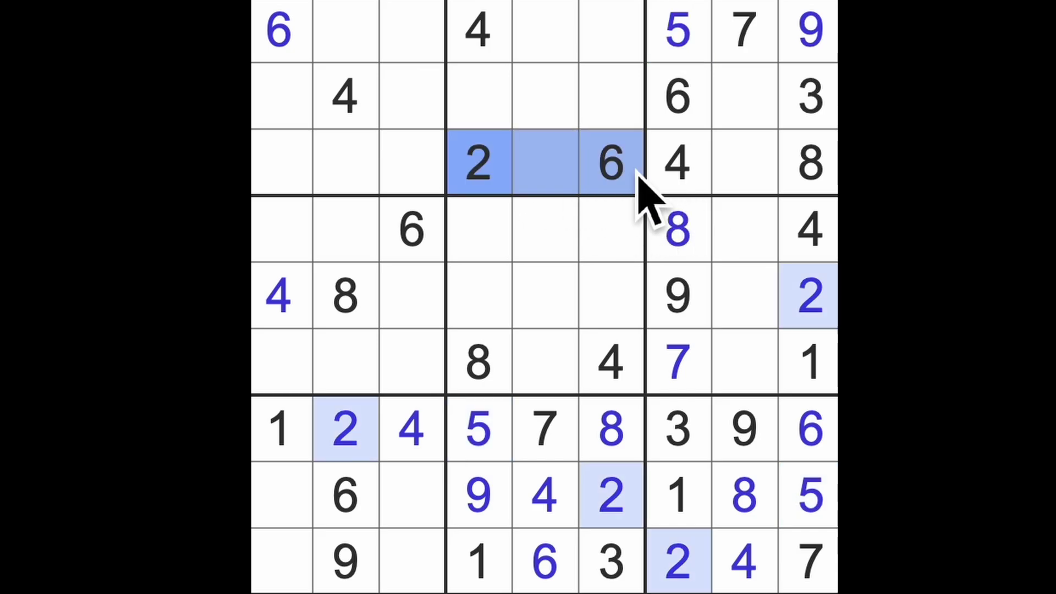
pyautogui.click(753, 124)
pyautogui.write('2')
pyautogui.click(746, 159)
pyautogui.write('1')
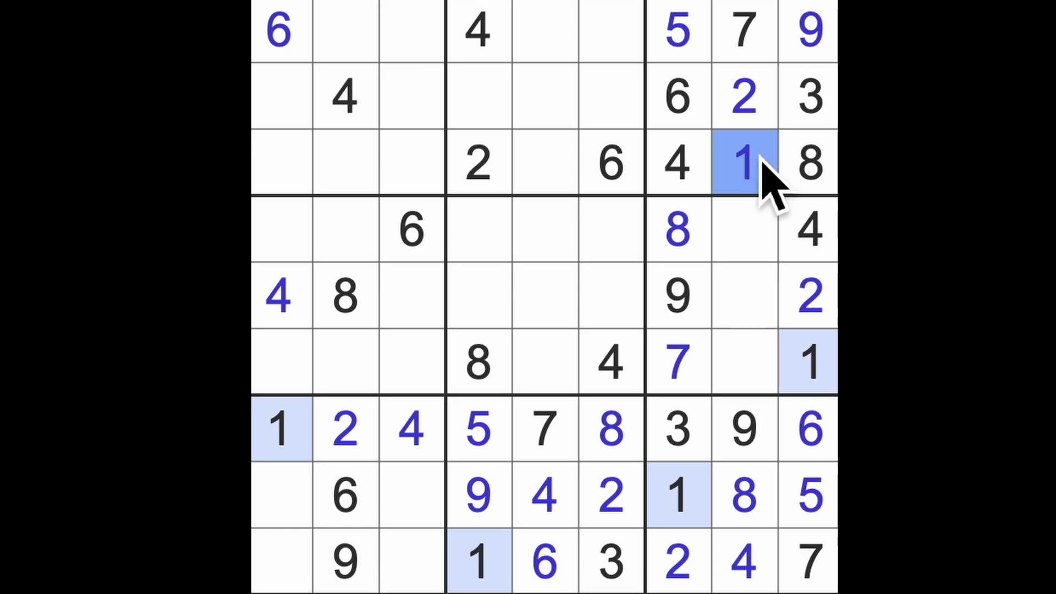
# Fill row 5, column 4 and row 6, column 8 after scanning the middle rows
pyautogui.moveTo(411, 228)
pyautogui.mouseDown()
pyautogui.moveTo(640, 258)
pyautogui.moveTo(624, 192)
pyautogui.moveTo(617, 321)
pyautogui.moveTo(566, 566)
pyautogui.moveTo(566, 342)
pyautogui.mouseUp()
pyautogui.click(488, 315)
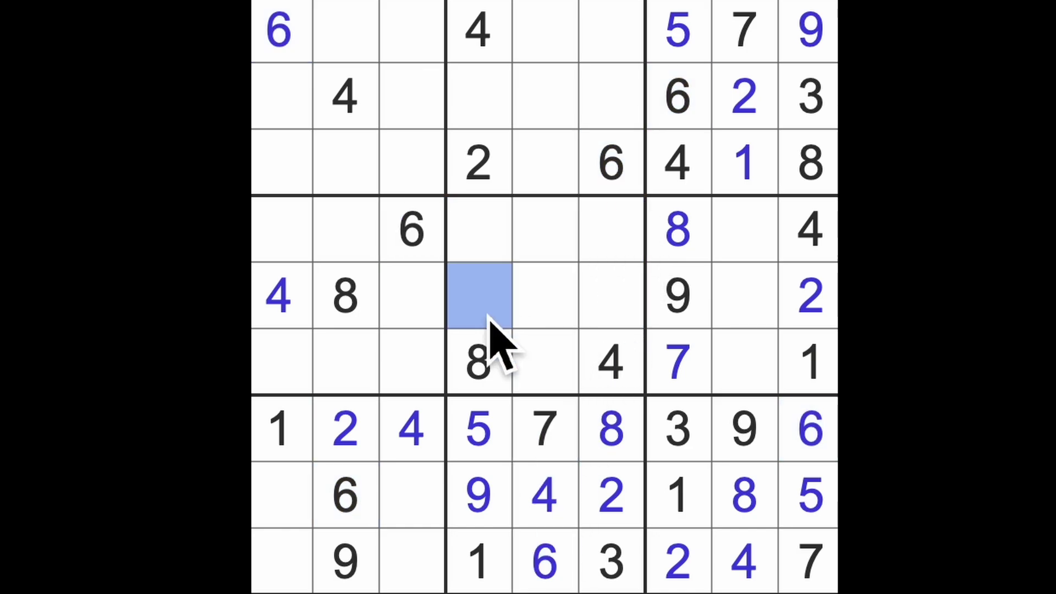
pyautogui.write('6')
pyautogui.moveTo(491, 324)
pyautogui.mouseDown()
pyautogui.moveTo(778, 330)
pyautogui.moveTo(524, 288)
pyautogui.moveTo(465, 264)
pyautogui.moveTo(775, 265)
pyautogui.mouseUp()
pyautogui.click(766, 387)
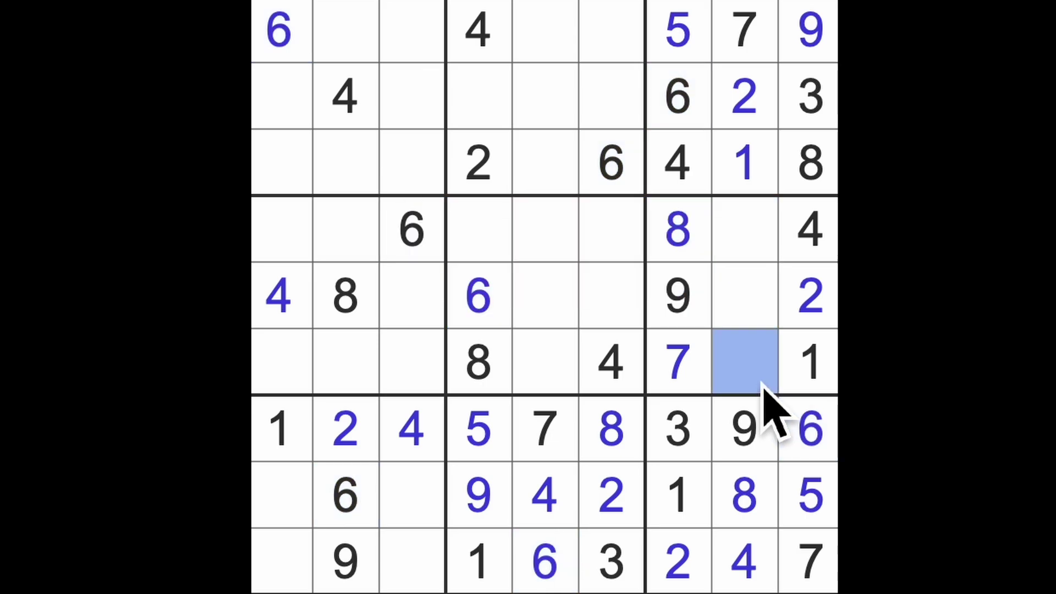
pyautogui.write('6')
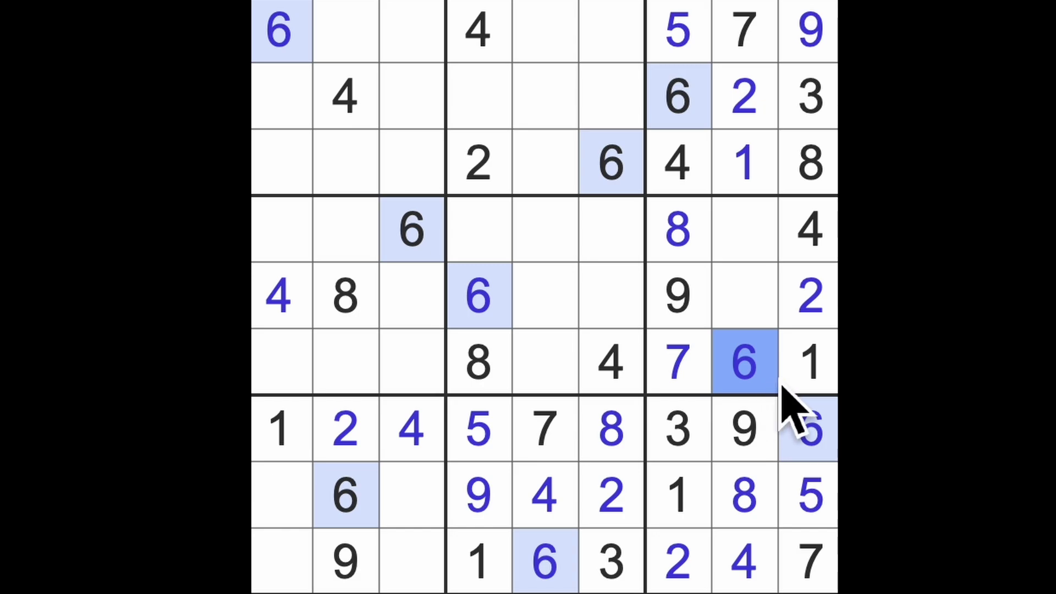
# Enter a 3 at row 4, column 4 and a 7 at row 2, column 4
pyautogui.click(815, 371)
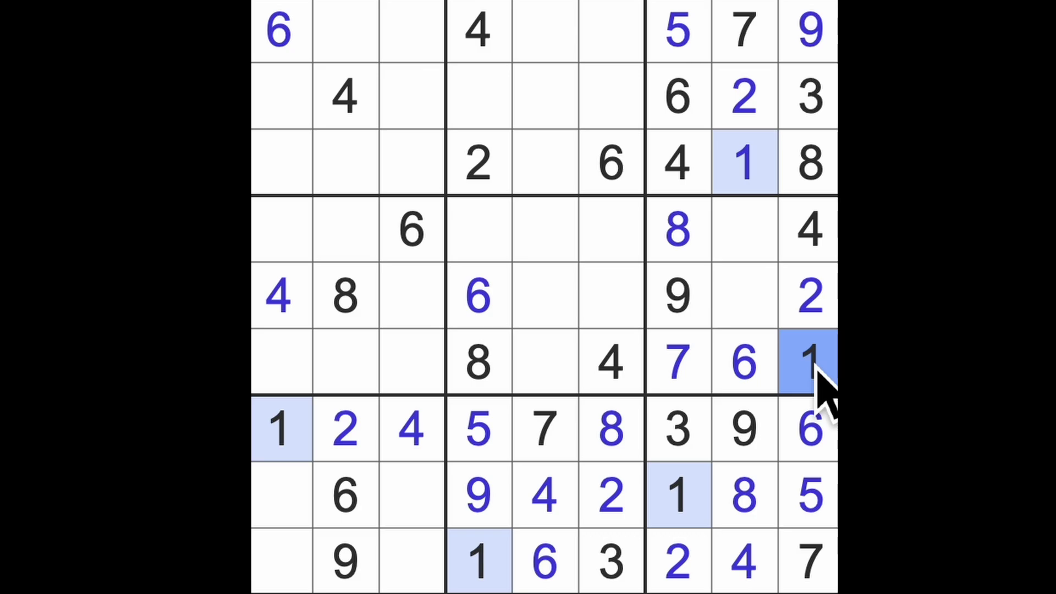
pyautogui.moveTo(793, 104); pyautogui.dragTo(479, 123)
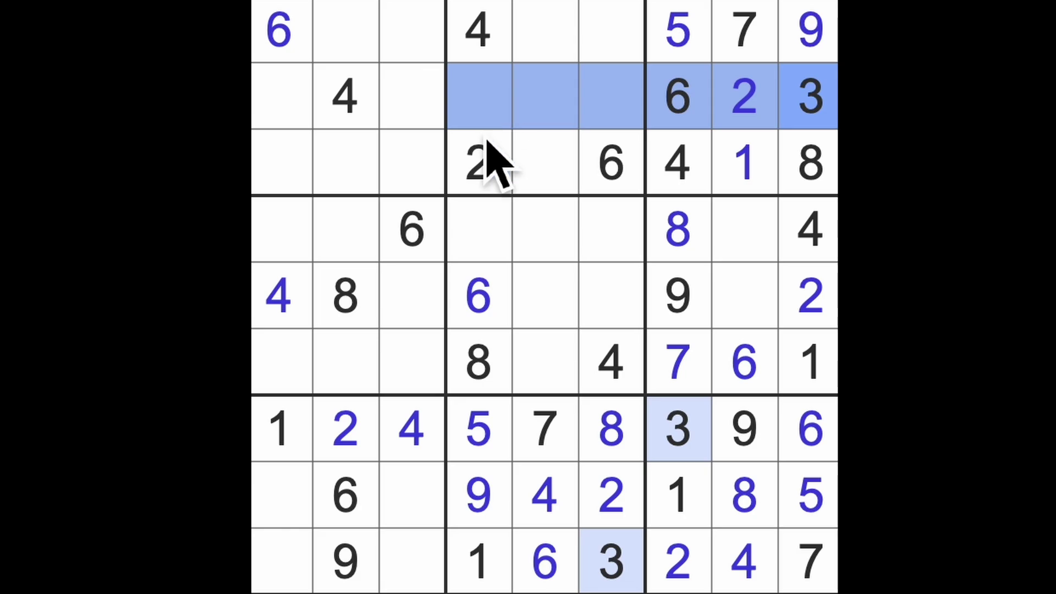
pyautogui.click(488, 244)
pyautogui.write('3')
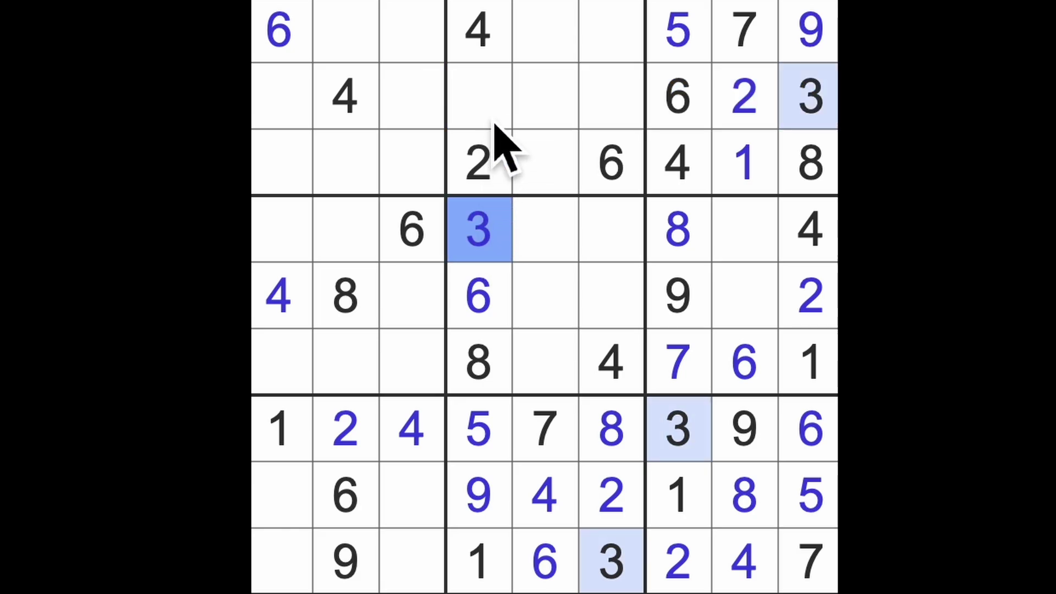
pyautogui.click(492, 111)
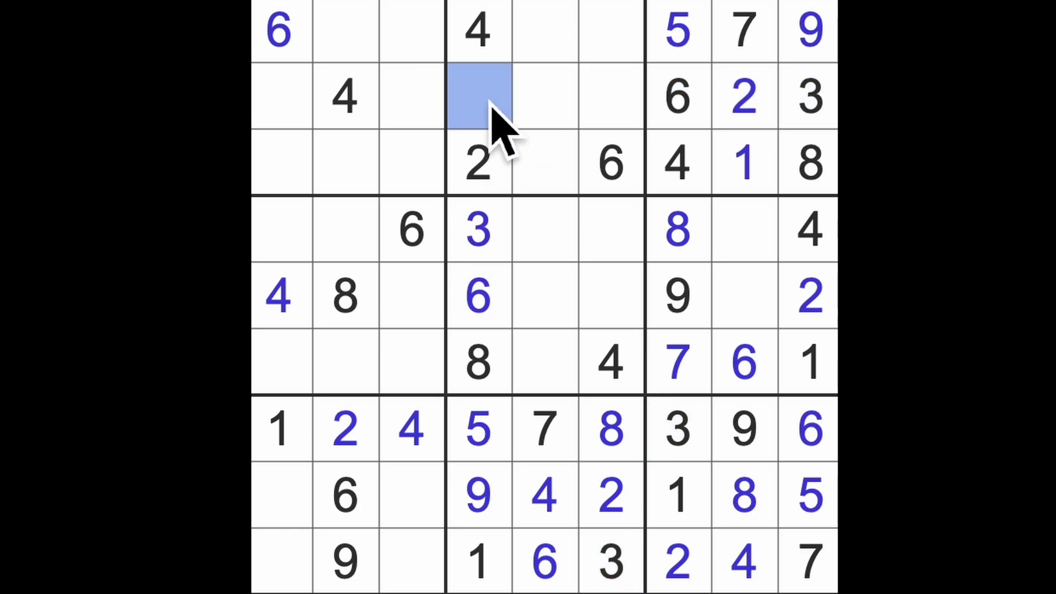
pyautogui.write('7')
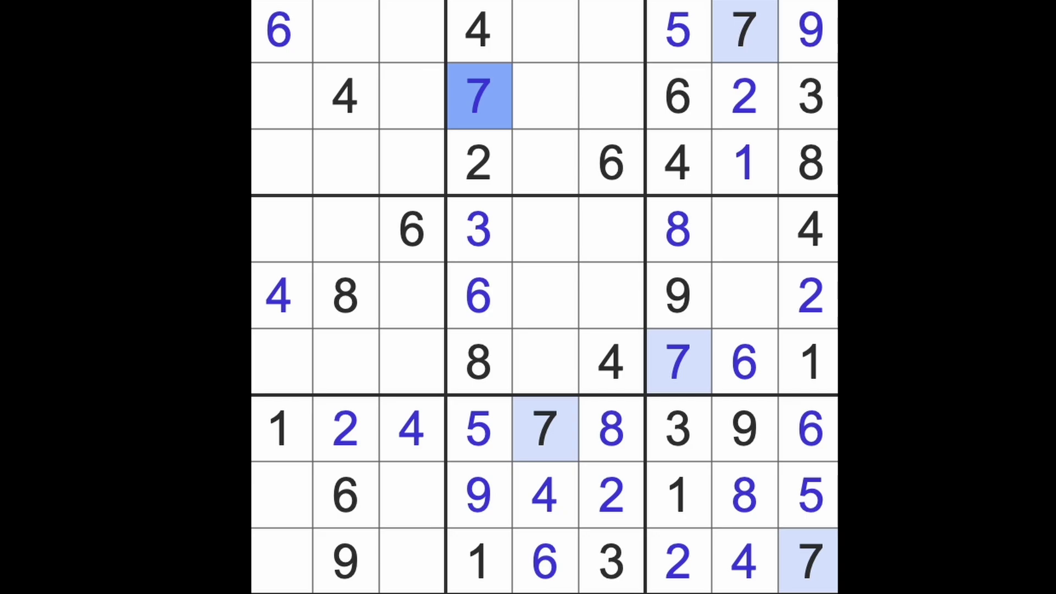
# Fill row 1, column 6 and row 2, column 3 after scanning column 6 and rows 1 and 3
pyautogui.moveTo(615, 34); pyautogui.dragTo(630, 297)
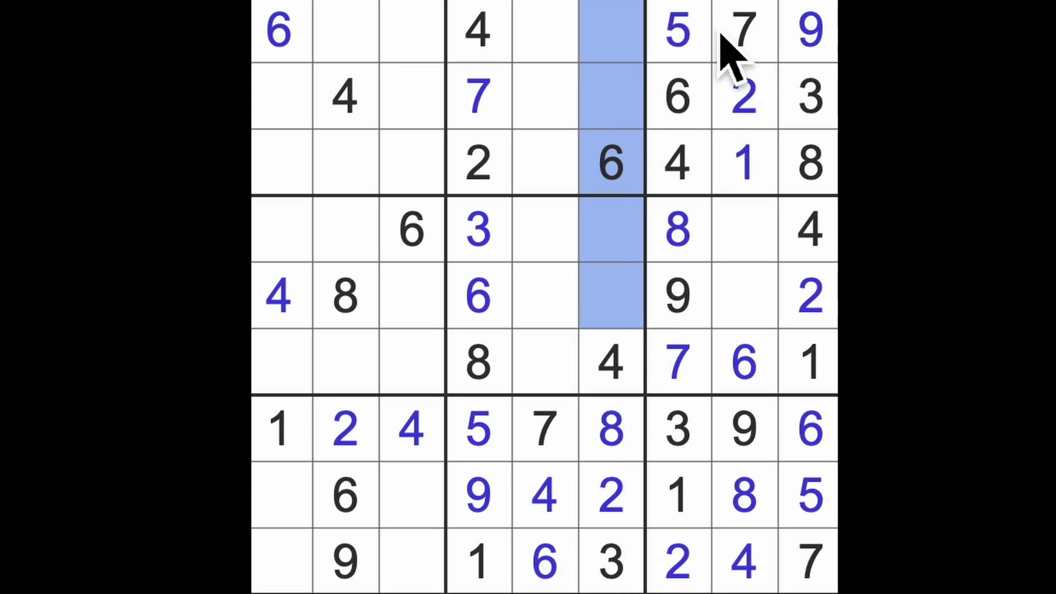
pyautogui.moveTo(706, 36); pyautogui.dragTo(801, 36)
pyautogui.click(634, 45)
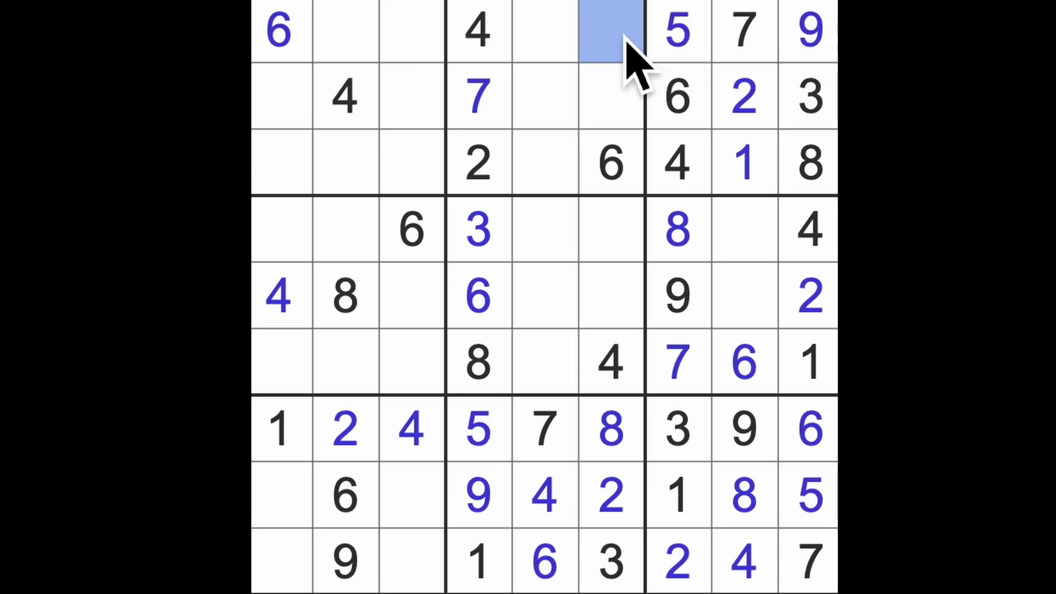
pyautogui.write('1')
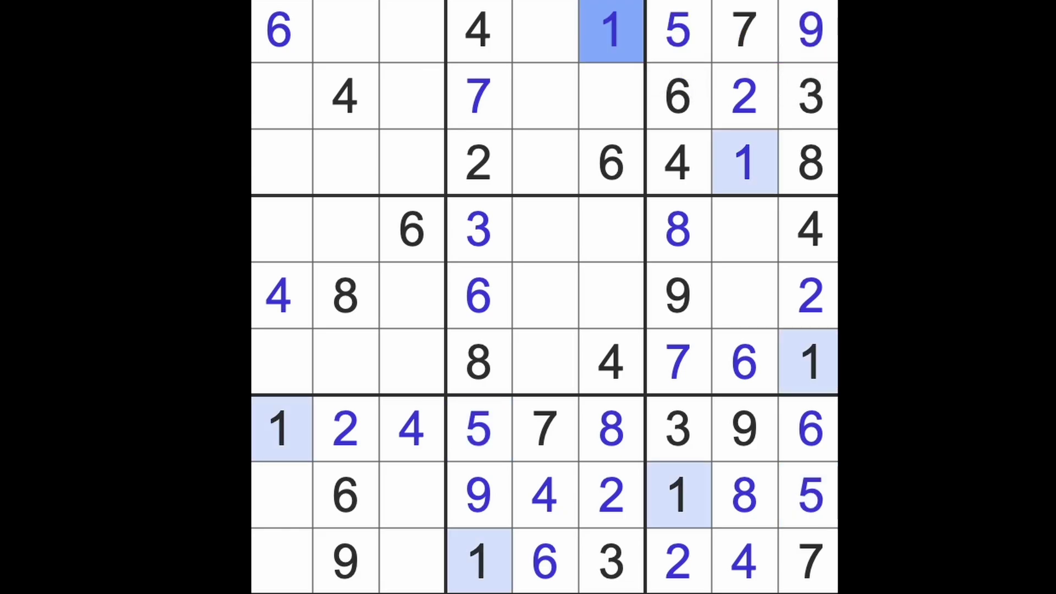
pyautogui.moveTo(625, 37); pyautogui.dragTo(365, 43)
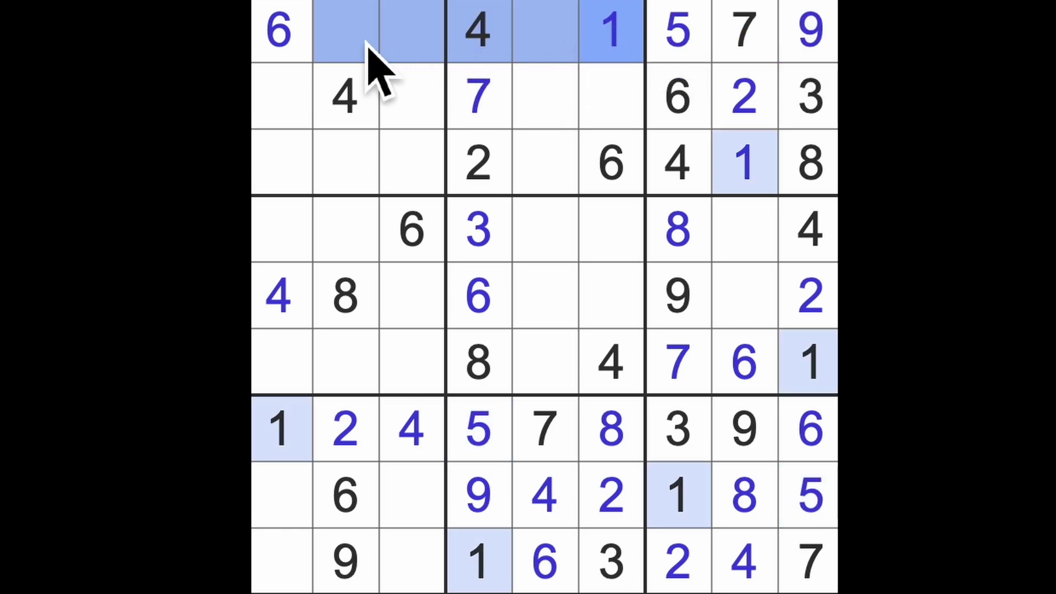
pyautogui.moveTo(713, 160)
pyautogui.mouseDown()
pyautogui.moveTo(582, 186)
pyautogui.moveTo(285, 175)
pyautogui.mouseUp()
pyautogui.moveTo(293, 412); pyautogui.dragTo(289, 95)
pyautogui.click(414, 116)
pyautogui.write('1')
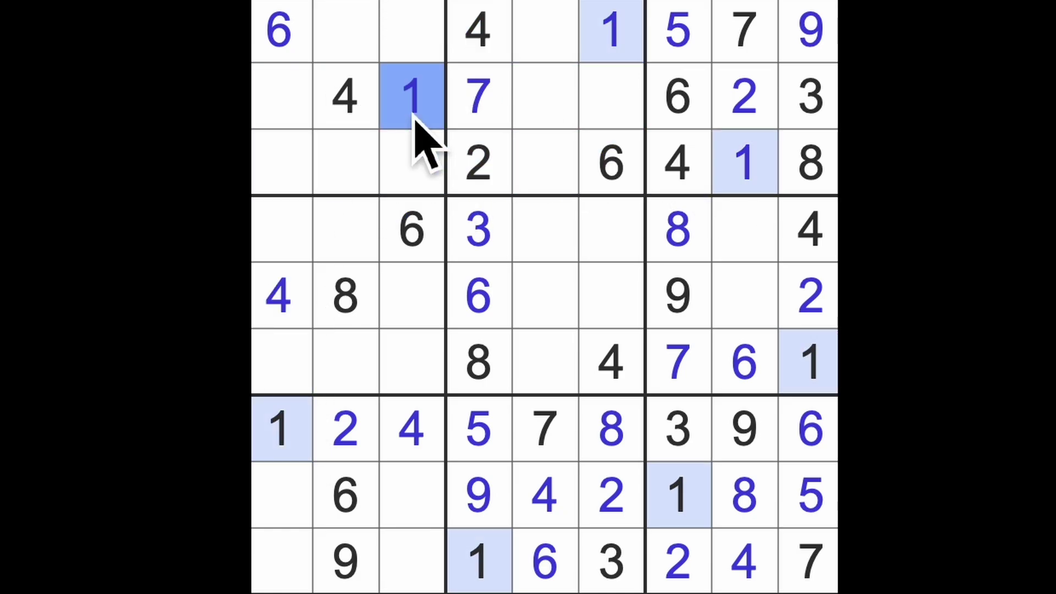
# Place 1s at row 4, column 2 and in the centre cell
pyautogui.moveTo(414, 132); pyautogui.dragTo(411, 384)
pyautogui.moveTo(281, 429); pyautogui.dragTo(284, 165)
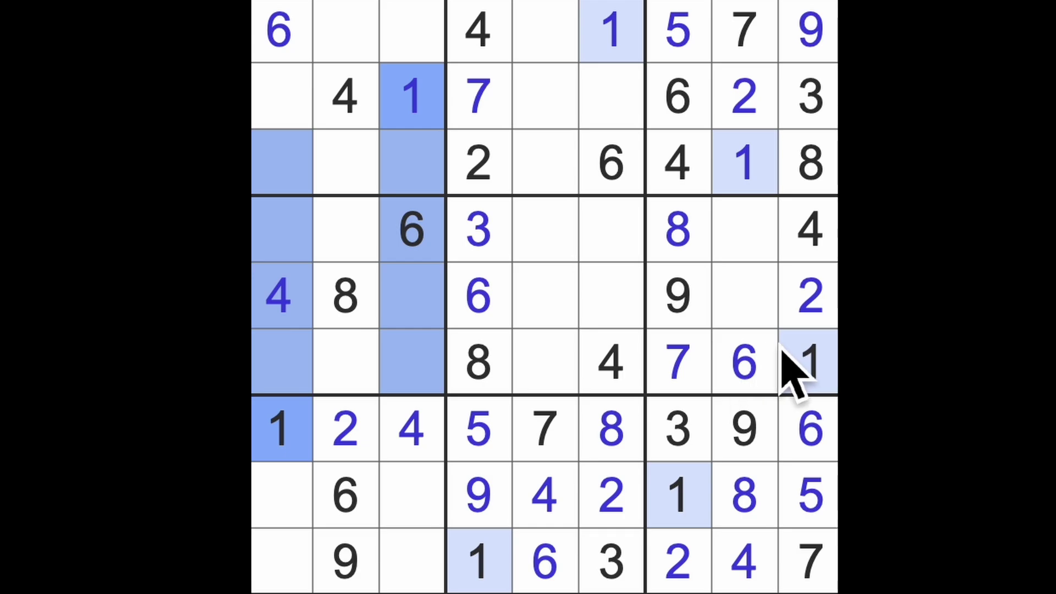
pyautogui.moveTo(747, 363)
pyautogui.mouseDown()
pyautogui.moveTo(602, 372)
pyautogui.moveTo(347, 364)
pyautogui.mouseUp()
pyautogui.click(356, 248)
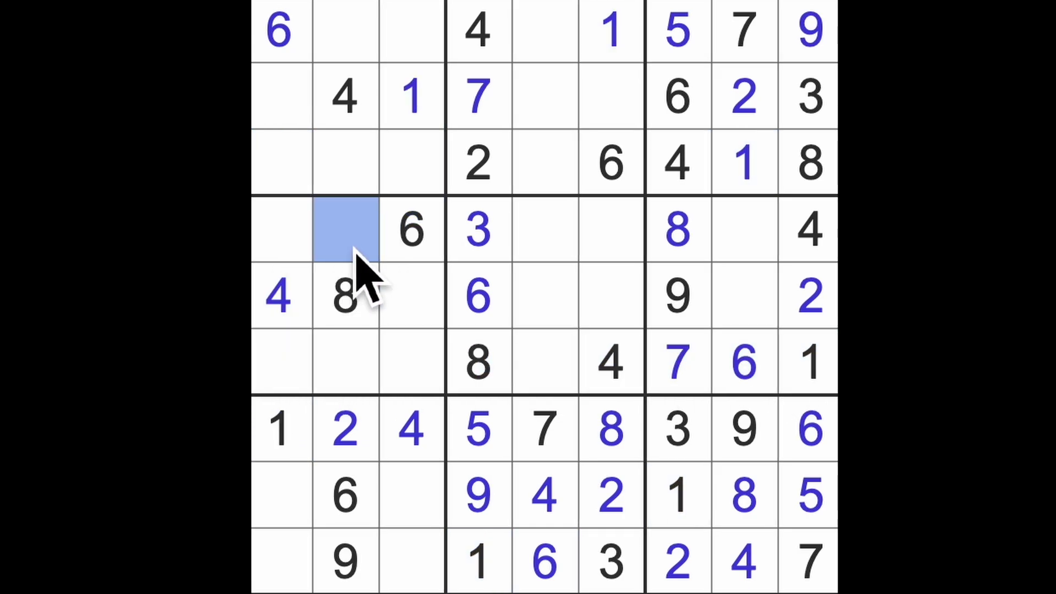
pyautogui.write('1')
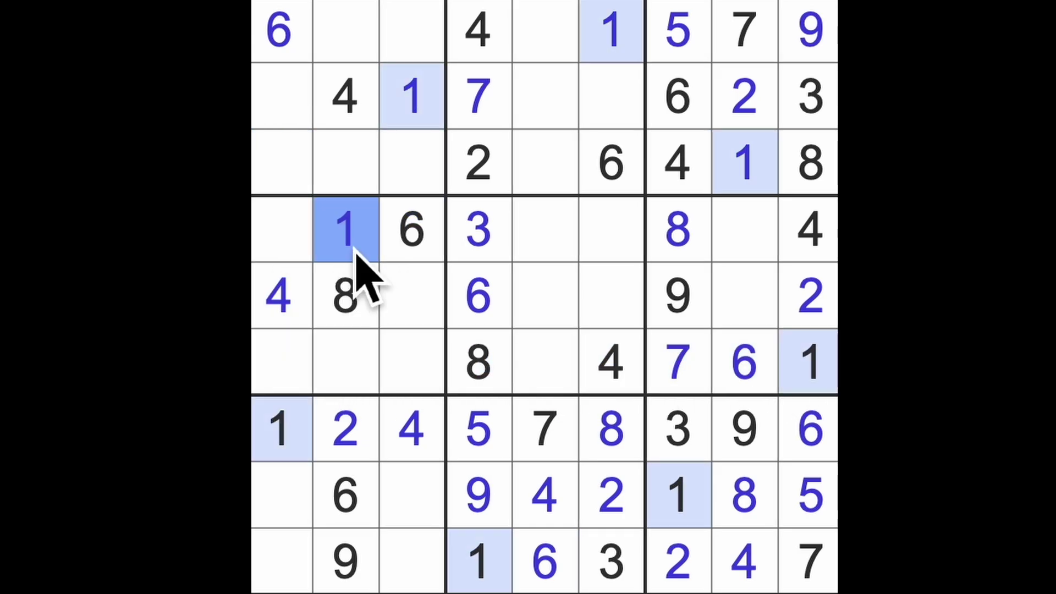
pyautogui.moveTo(355, 247)
pyautogui.mouseDown()
pyautogui.moveTo(624, 312)
pyautogui.moveTo(547, 401)
pyautogui.mouseUp()
pyautogui.click(550, 308)
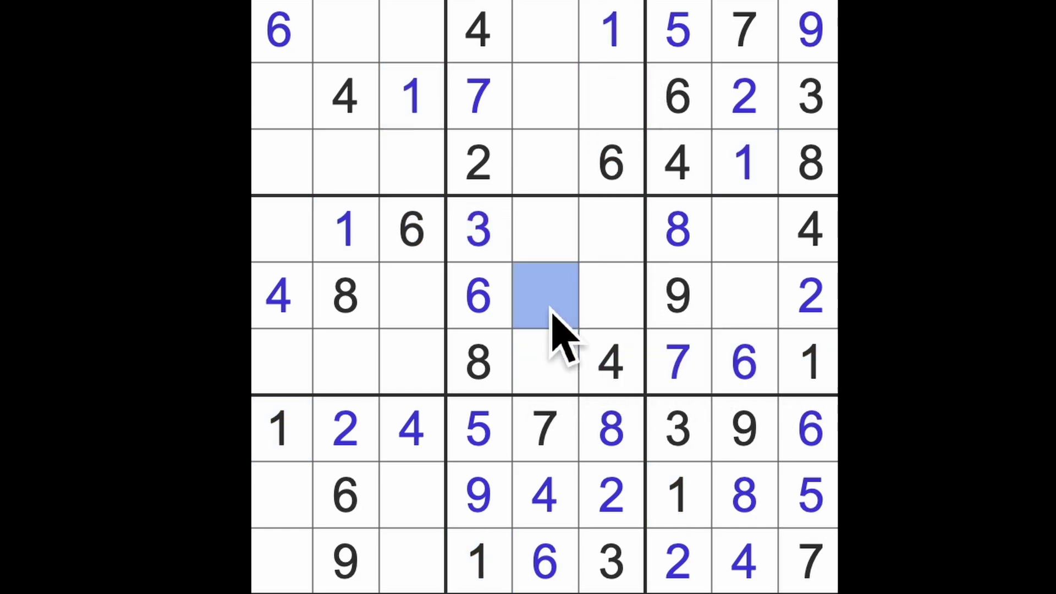
pyautogui.write('1')
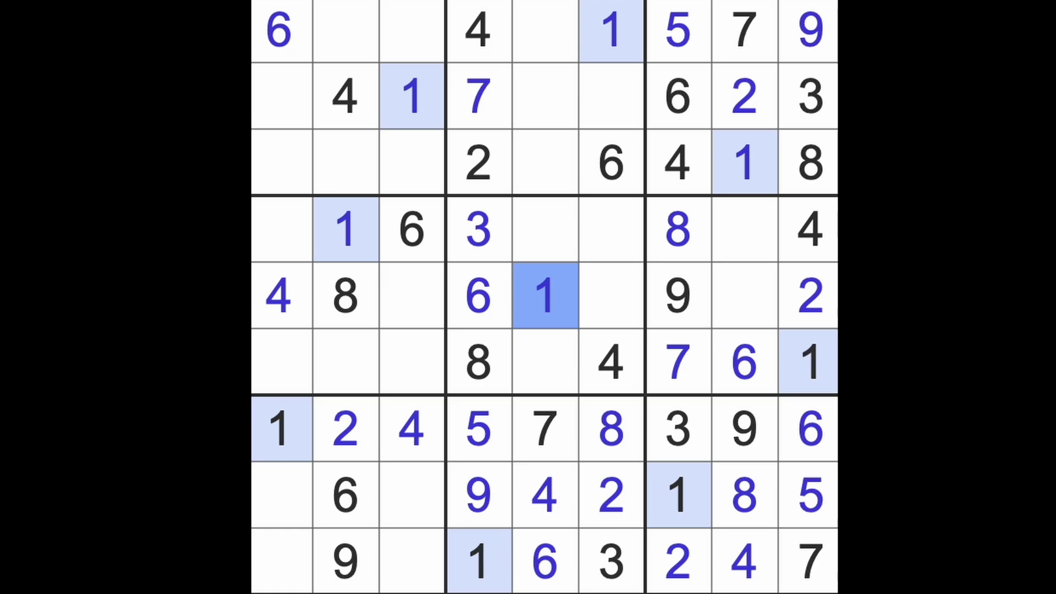
# Enter a 2 in the top cell of column 3
pyautogui.click(822, 302)
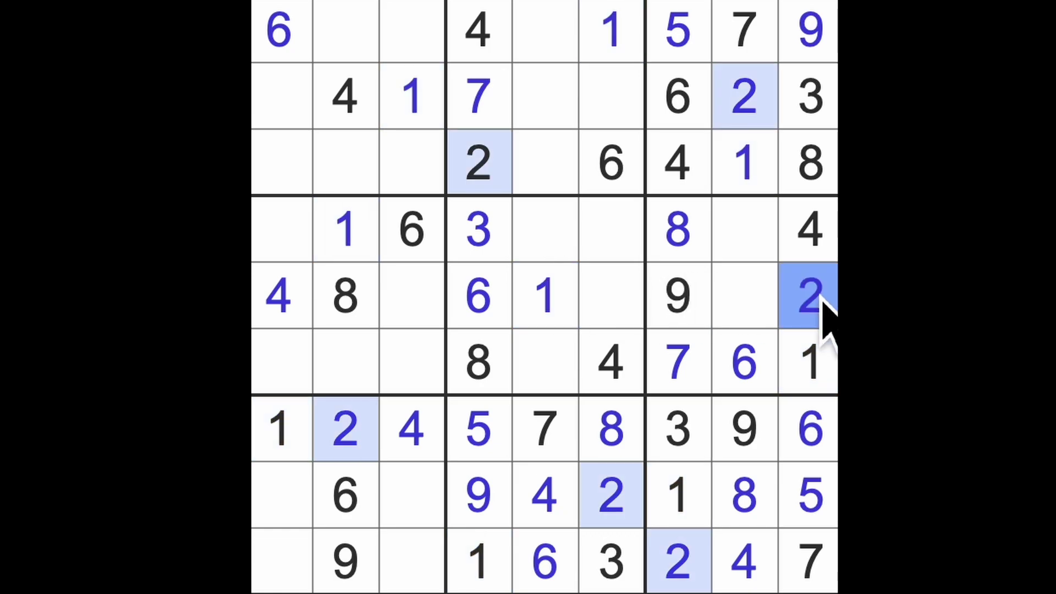
pyautogui.click(480, 162)
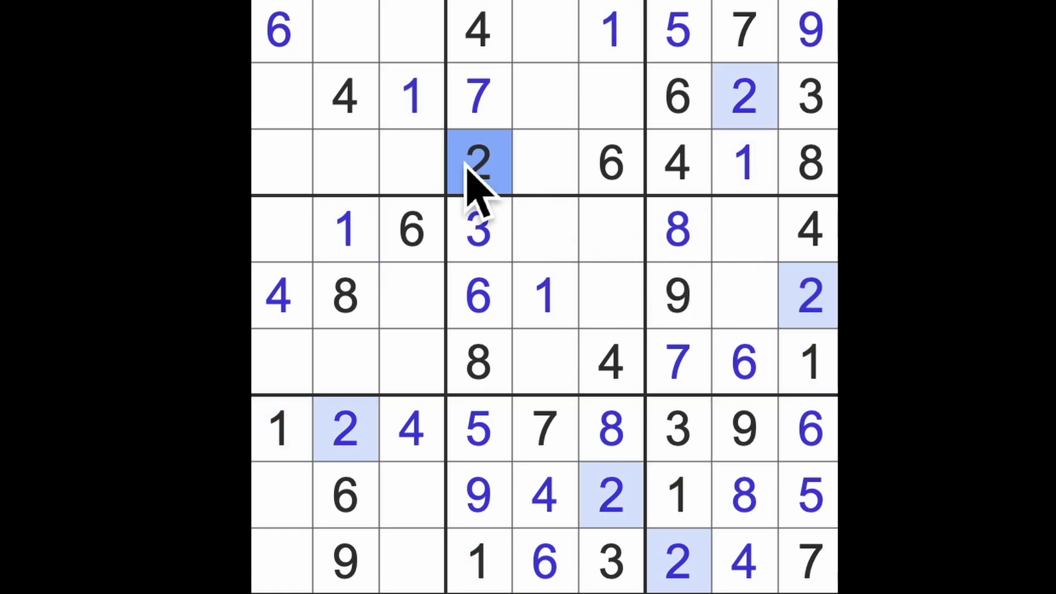
pyautogui.click(357, 450)
pyautogui.click(411, 50)
pyautogui.press('2')
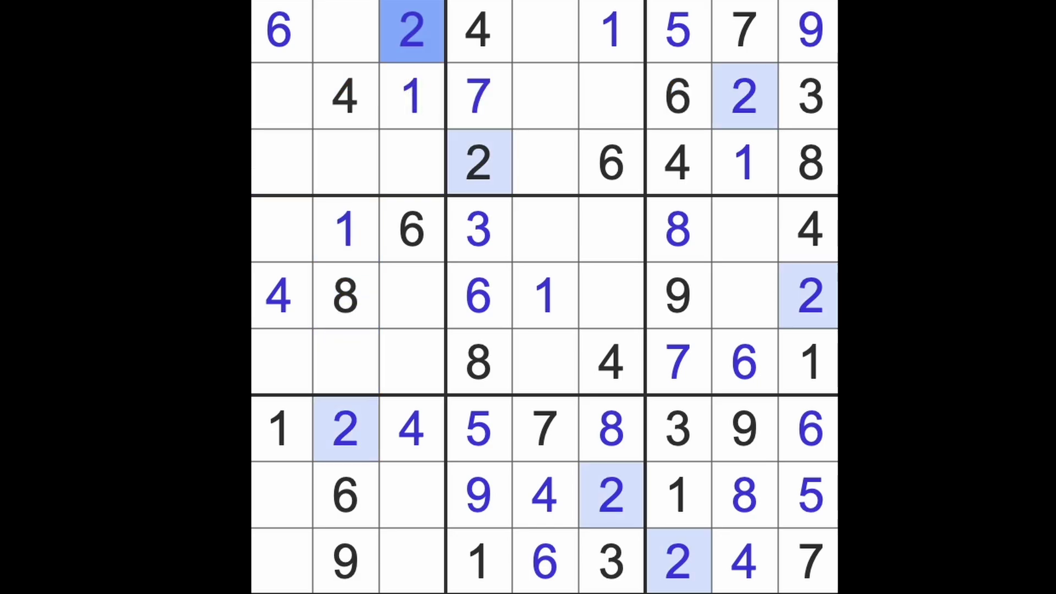
# Complete the top row with an 8 in column 5 and a 3 in column 2
pyautogui.click(813, 107)
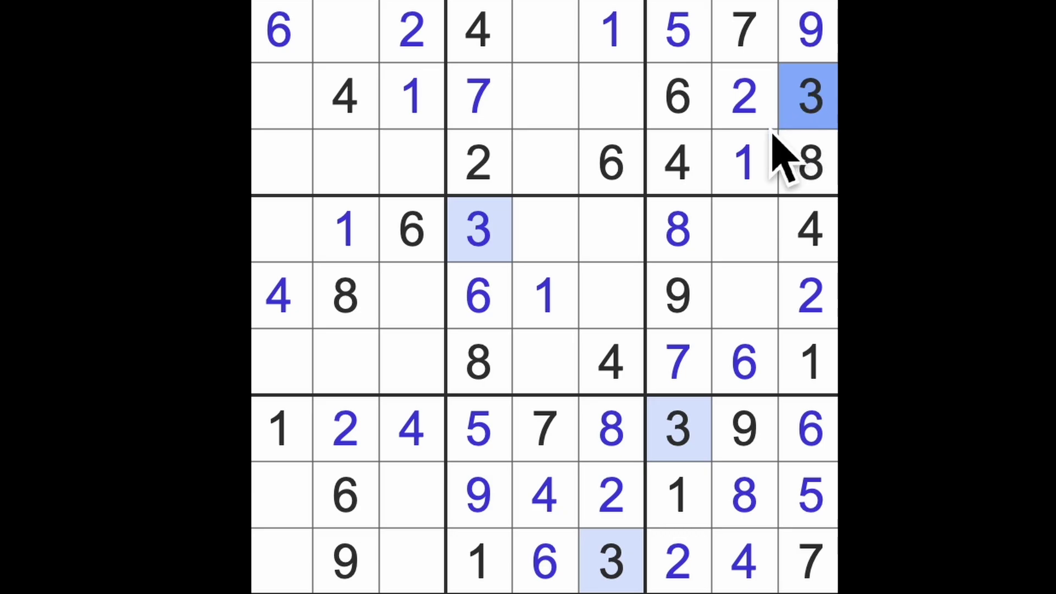
pyautogui.click(685, 35)
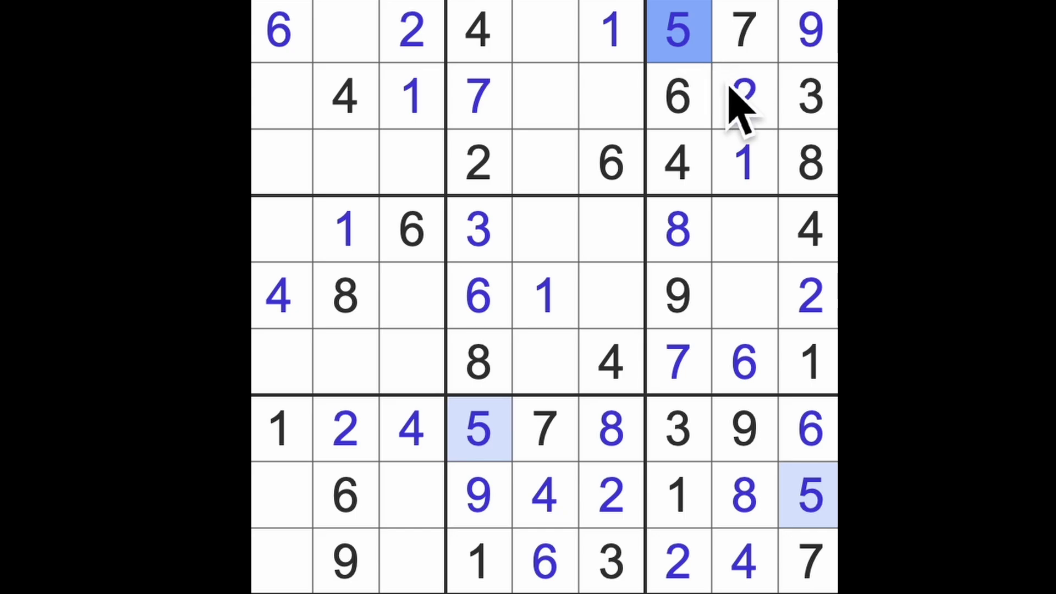
pyautogui.click(746, 37)
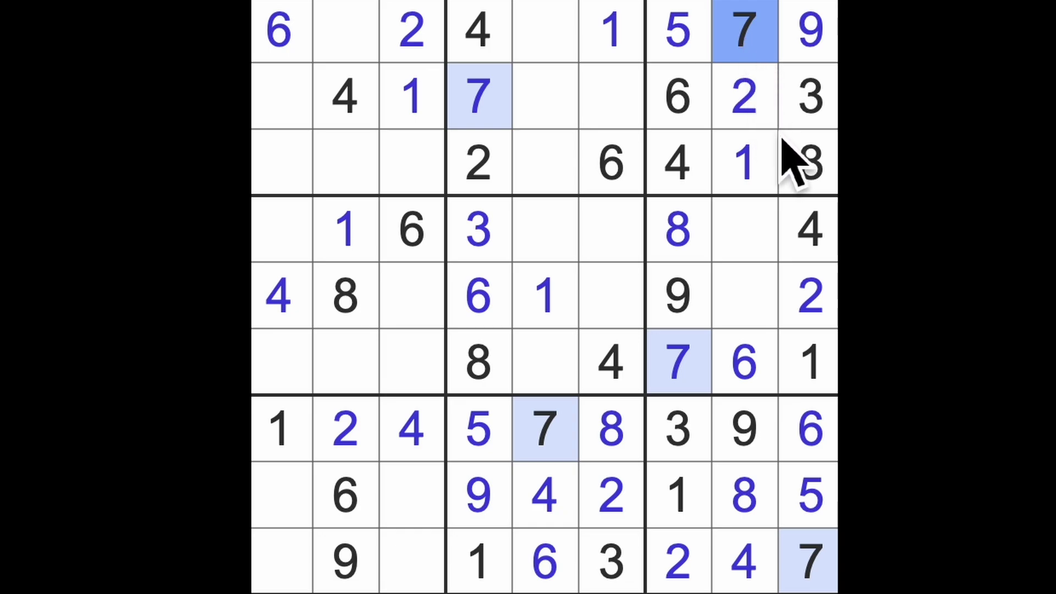
pyautogui.click(796, 164)
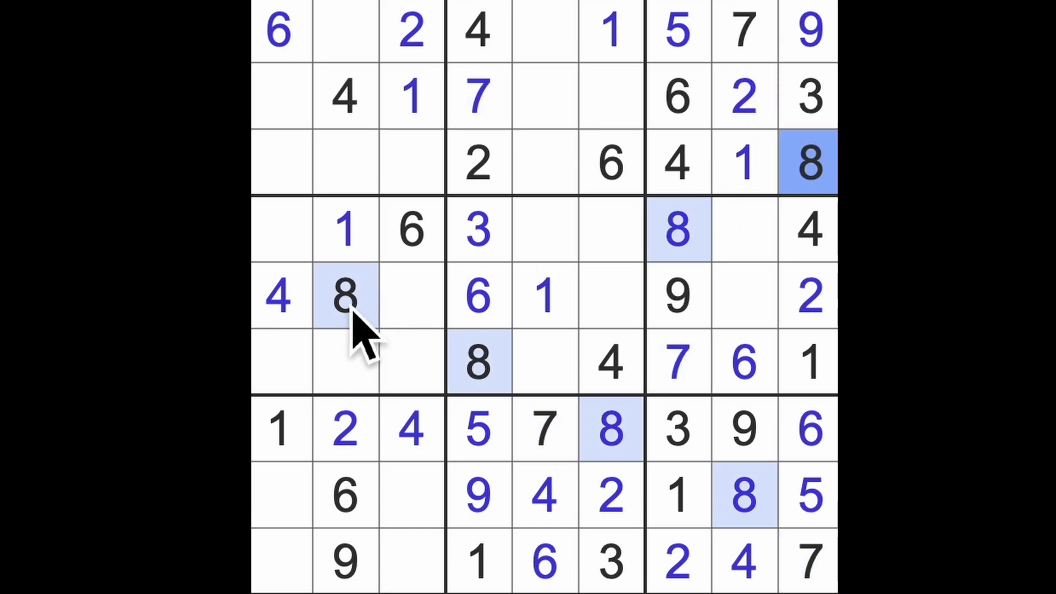
pyautogui.moveTo(351, 318); pyautogui.dragTo(346, 33)
pyautogui.click(541, 66)
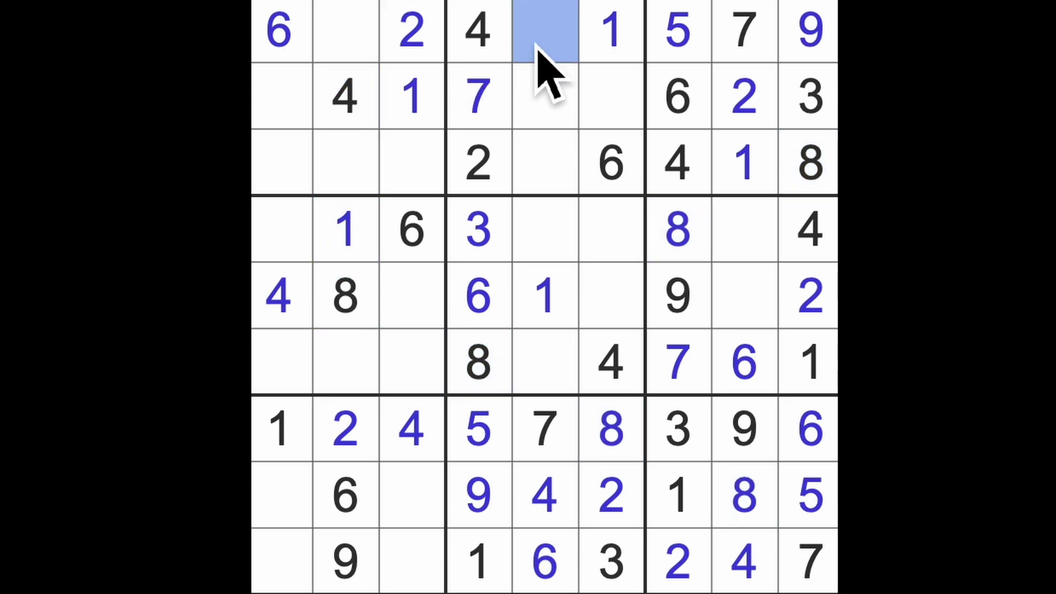
pyautogui.write('8')
pyautogui.click(365, 39)
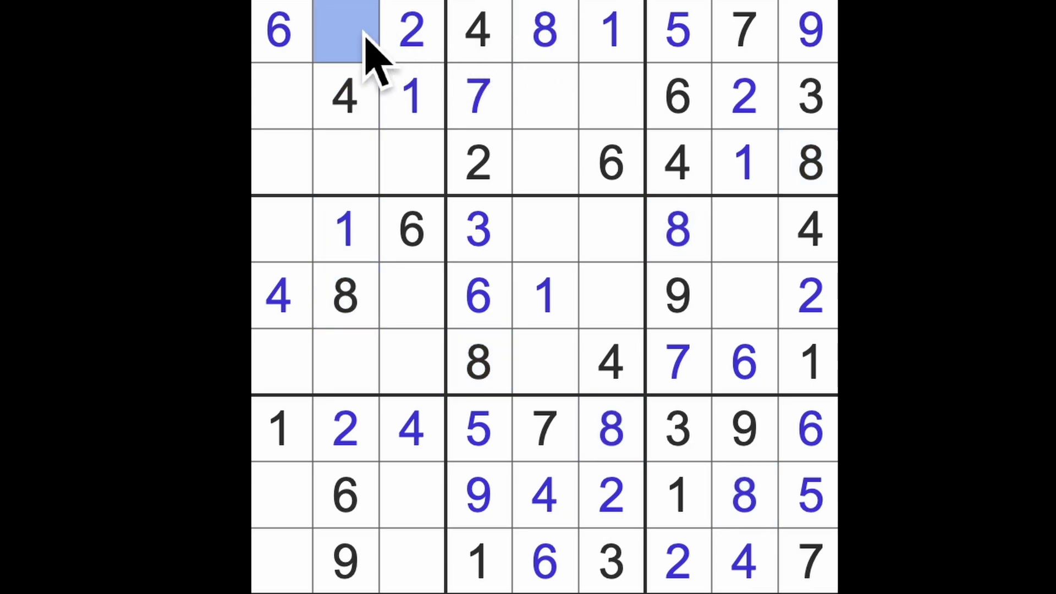
pyautogui.write('3')
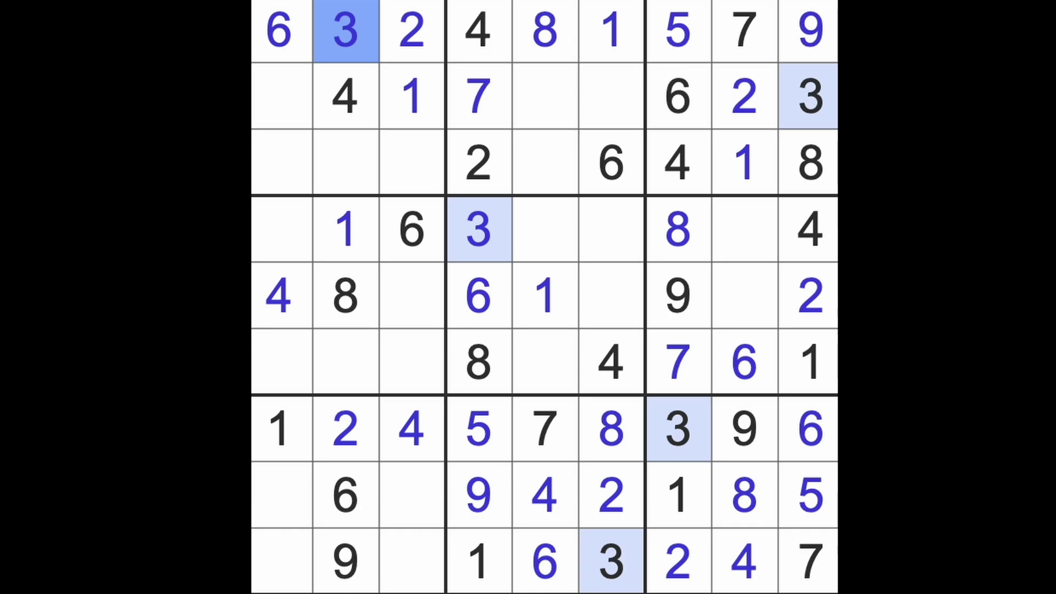
# Place an 8 at row 2, column 1 after scanning row 3
pyautogui.click(575, 45)
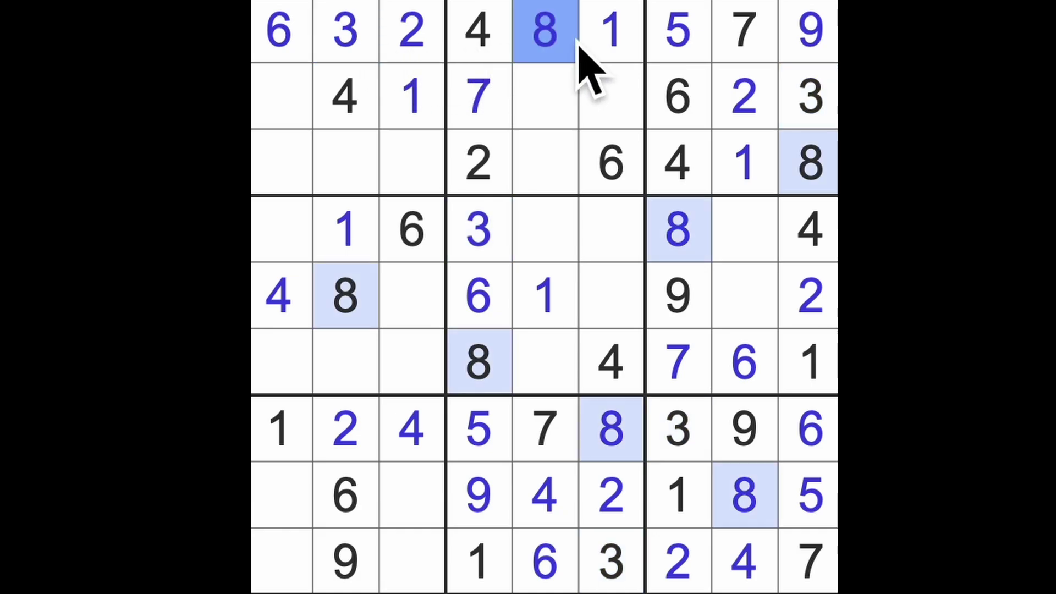
pyautogui.moveTo(806, 169); pyautogui.dragTo(290, 136)
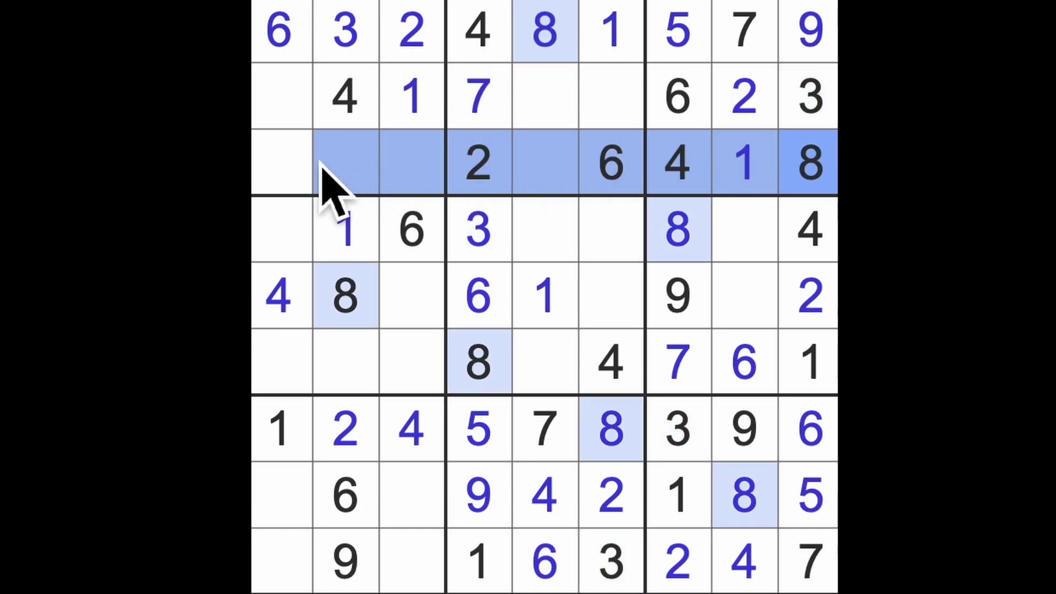
pyautogui.click(290, 114)
pyautogui.write('8')
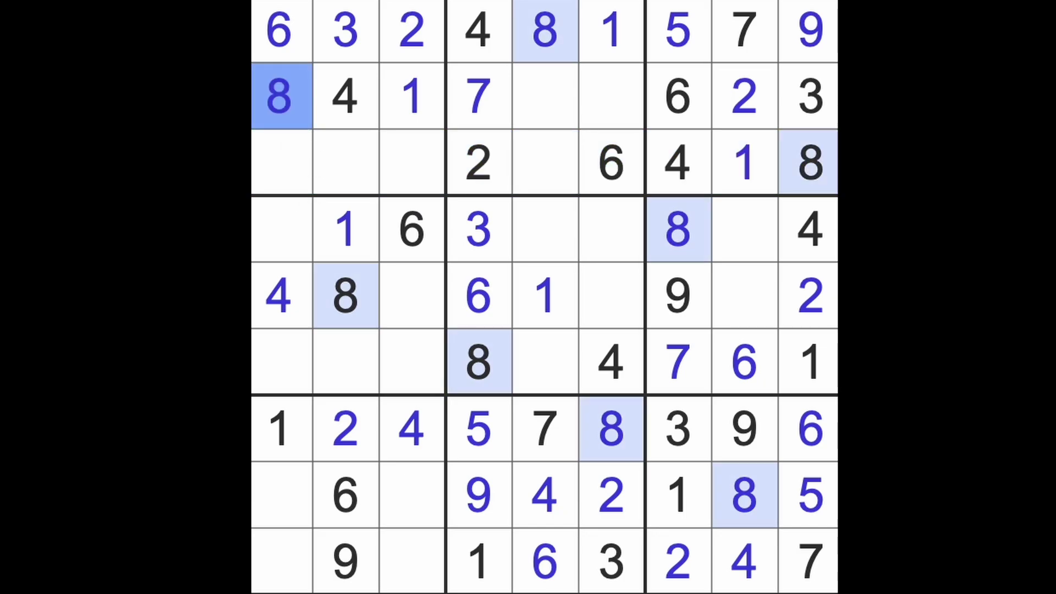
# Put an 8 at row 9, column 3 and a 5 in the bottom-left corner
pyautogui.moveTo(295, 123); pyautogui.dragTo(295, 566)
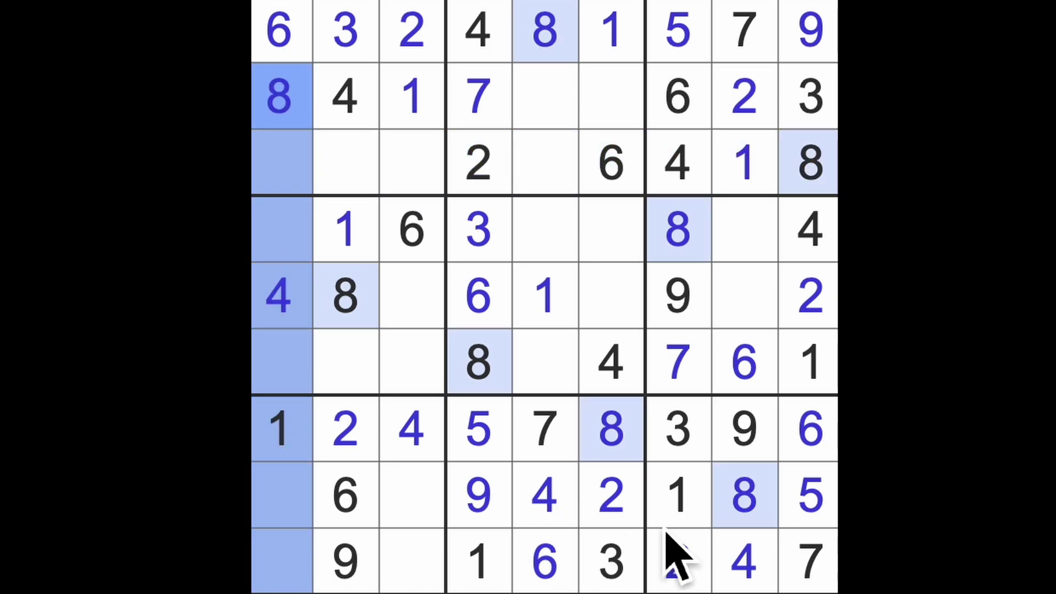
pyautogui.keyDown('ctrl'); pyautogui.click(729, 499); pyautogui.keyUp('ctrl')
pyautogui.moveTo(729, 512); pyautogui.dragTo(402, 524)
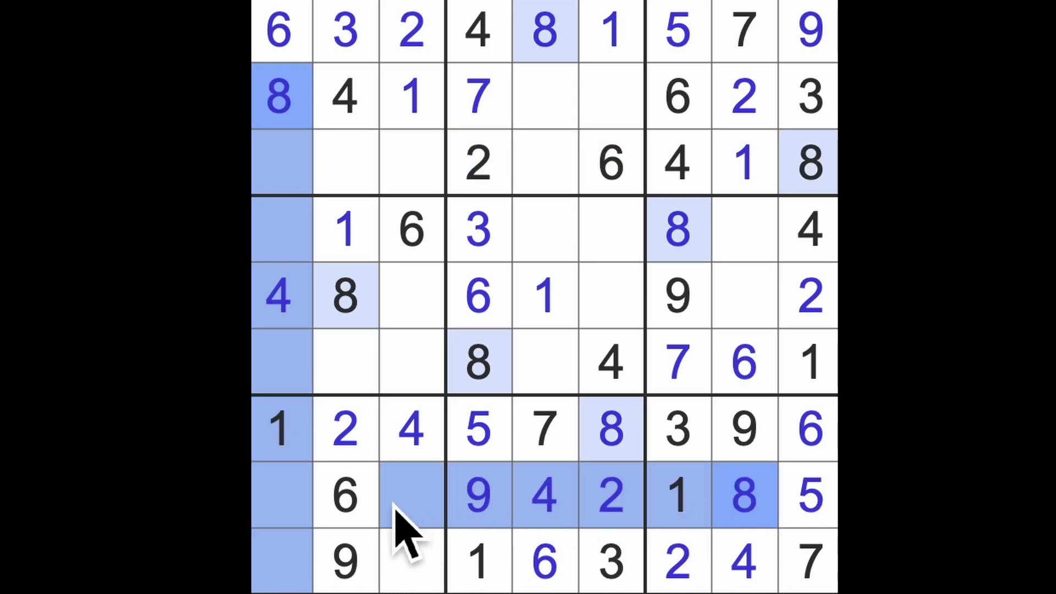
pyautogui.click(416, 569)
pyautogui.write('8')
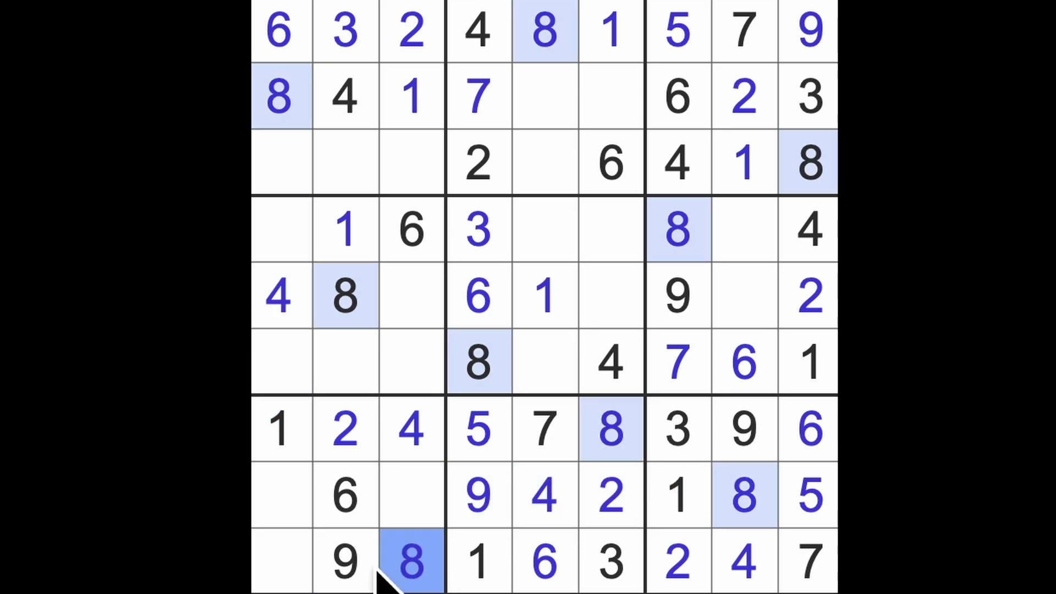
pyautogui.click(302, 581)
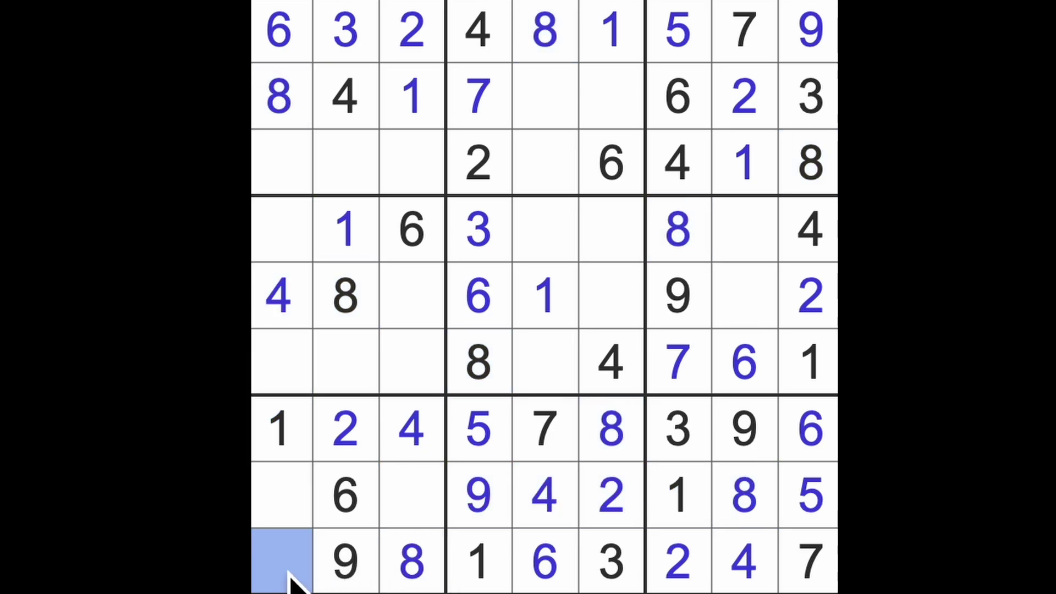
pyautogui.write('5')
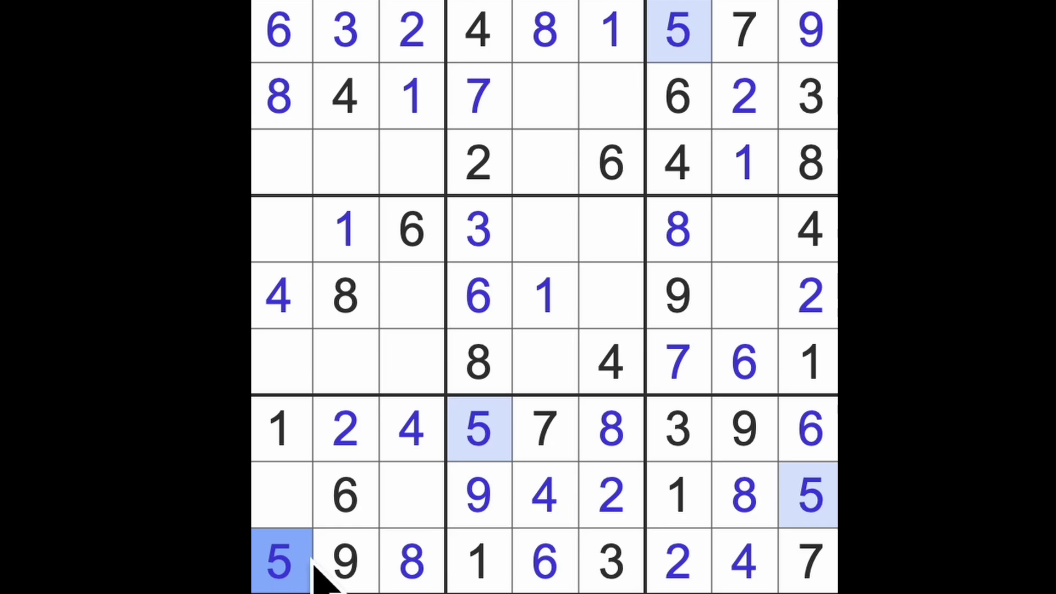
pyautogui.click(302, 514)
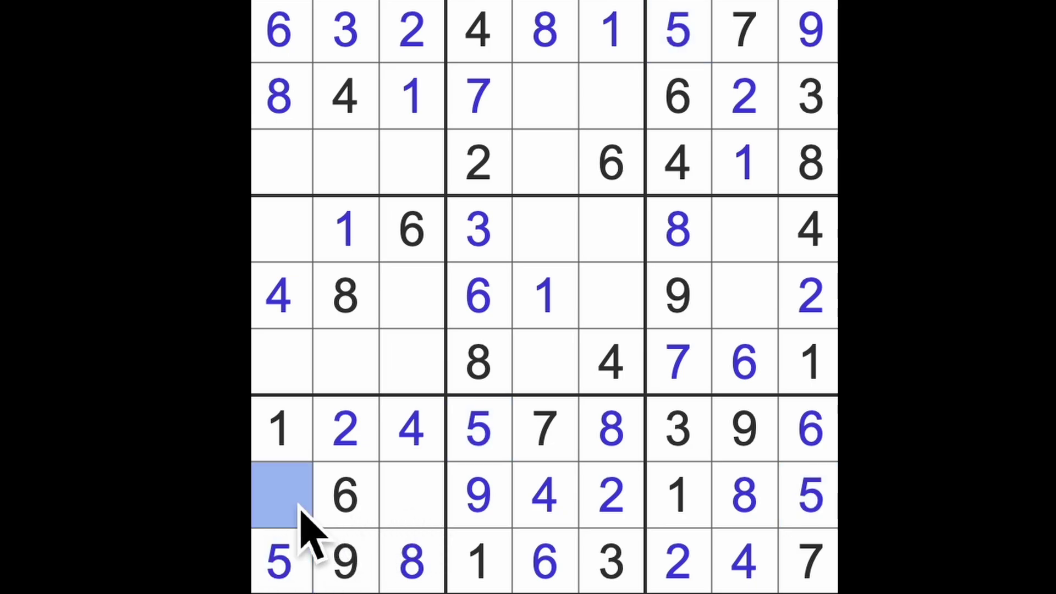
# Enter a 3 at row 3, column 5
pyautogui.keyDown('ctrl'); pyautogui.click(435, 503); pyautogui.keyUp('ctrl')
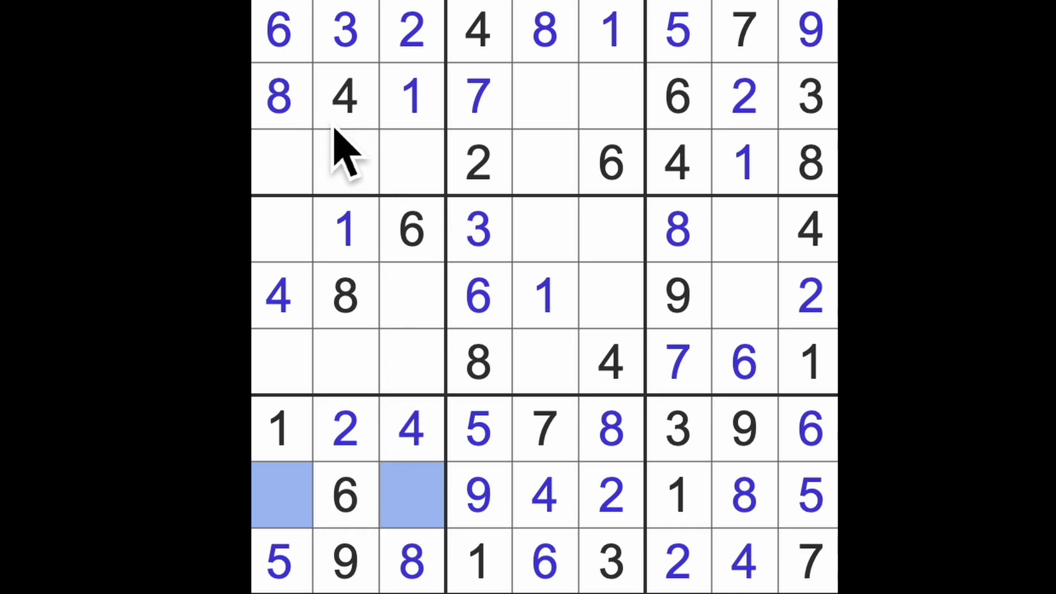
pyautogui.moveTo(299, 165)
pyautogui.mouseDown()
pyautogui.moveTo(355, 177)
pyautogui.moveTo(294, 178)
pyautogui.mouseUp()
pyautogui.click(557, 165)
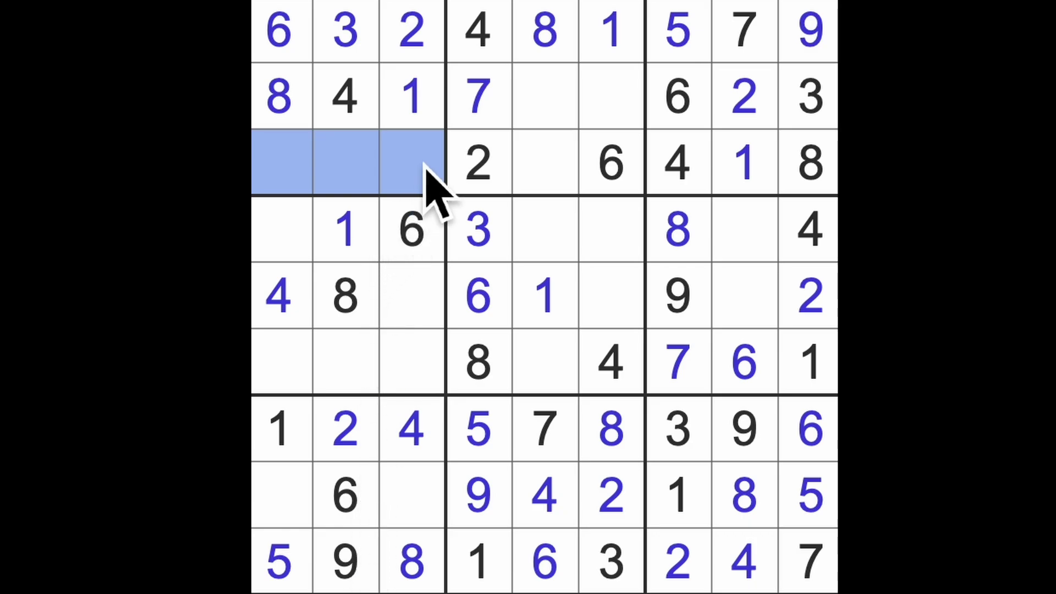
pyautogui.click(554, 175)
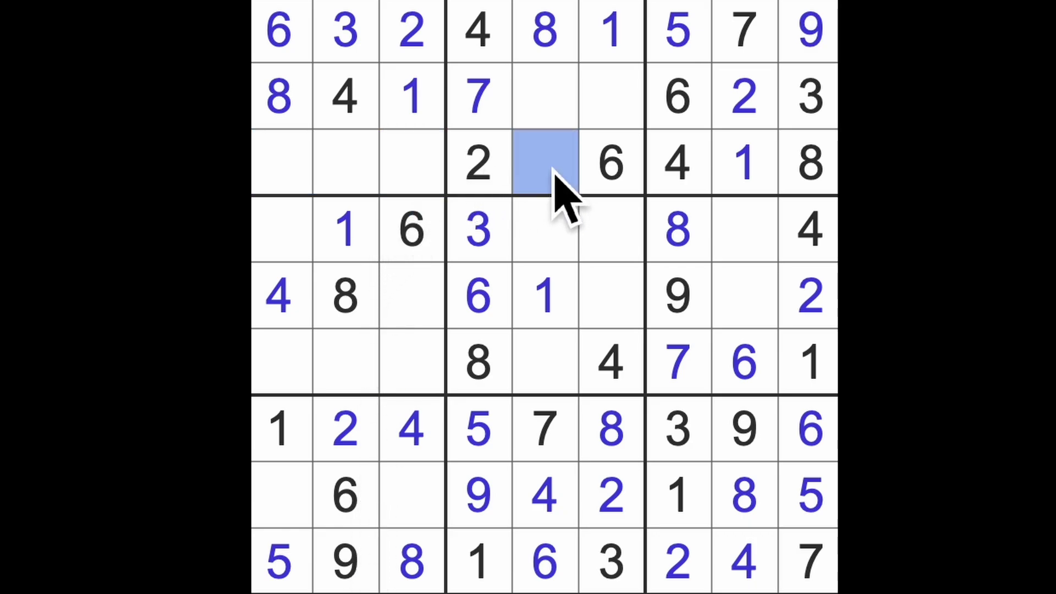
pyautogui.press('3')
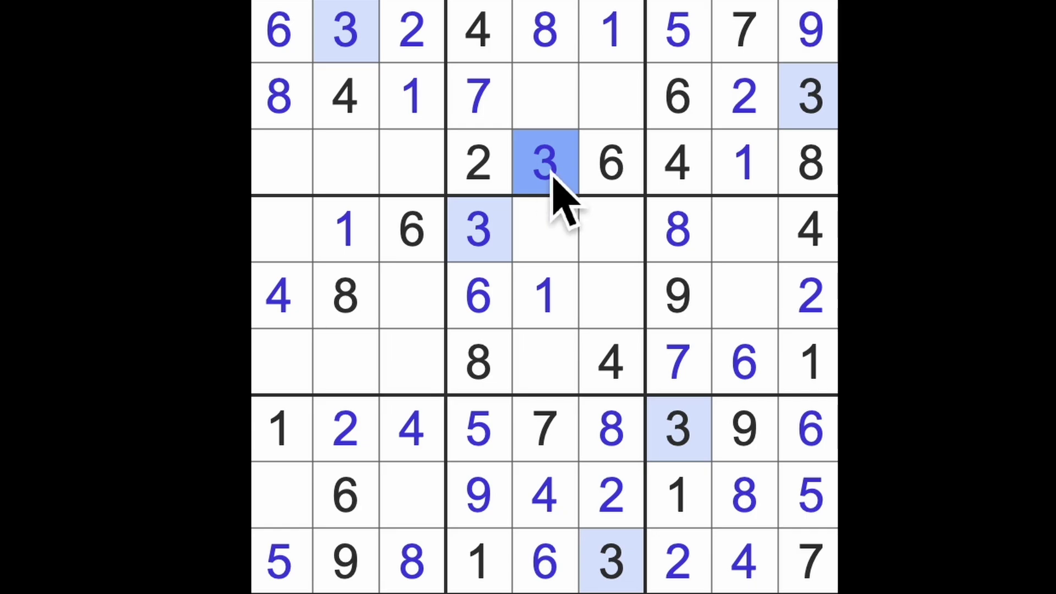
# Enter a 3 at row 5, column 8 and a 5 at row 4, column 8
pyautogui.click(750, 111)
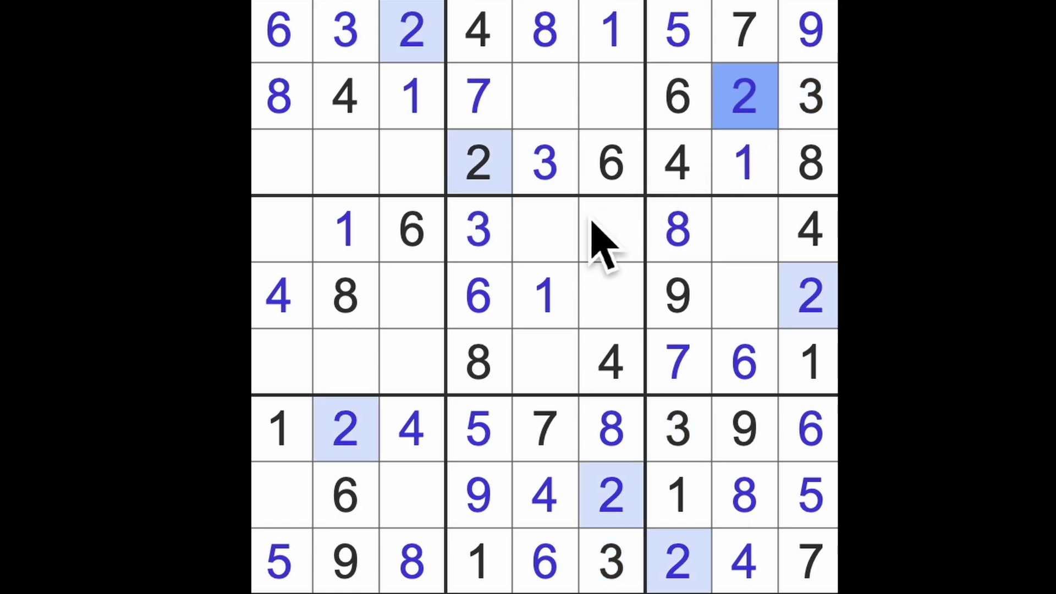
pyautogui.click(495, 233)
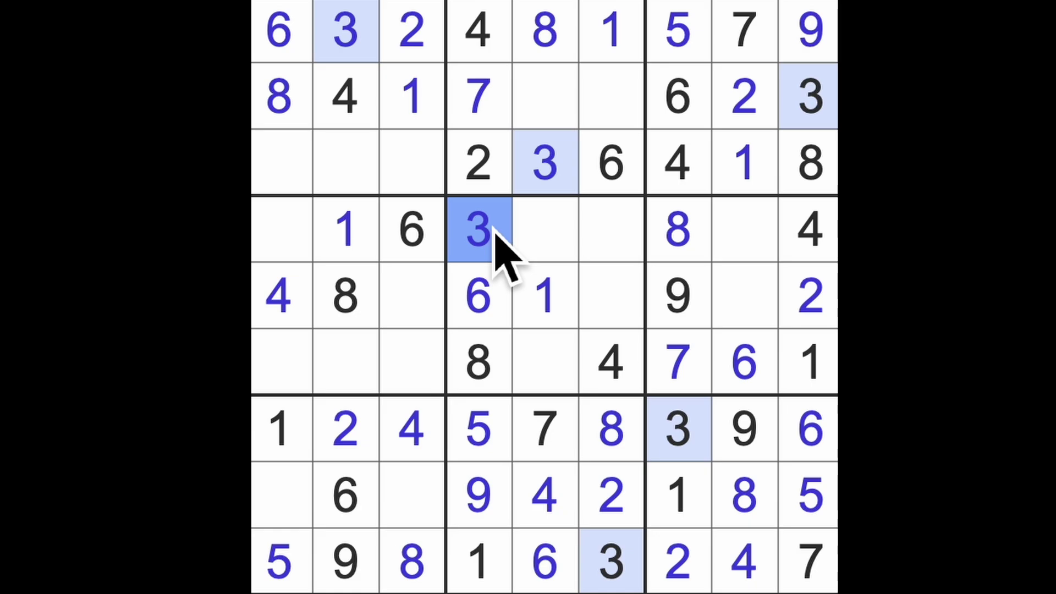
pyautogui.moveTo(495, 233); pyautogui.dragTo(771, 243)
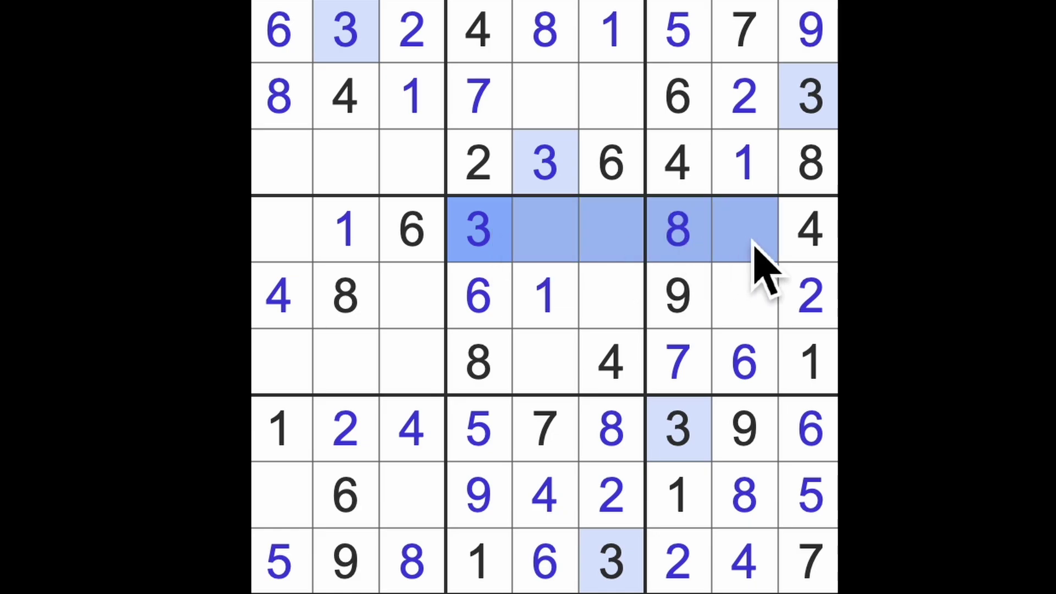
pyautogui.click(752, 319)
pyautogui.write('3')
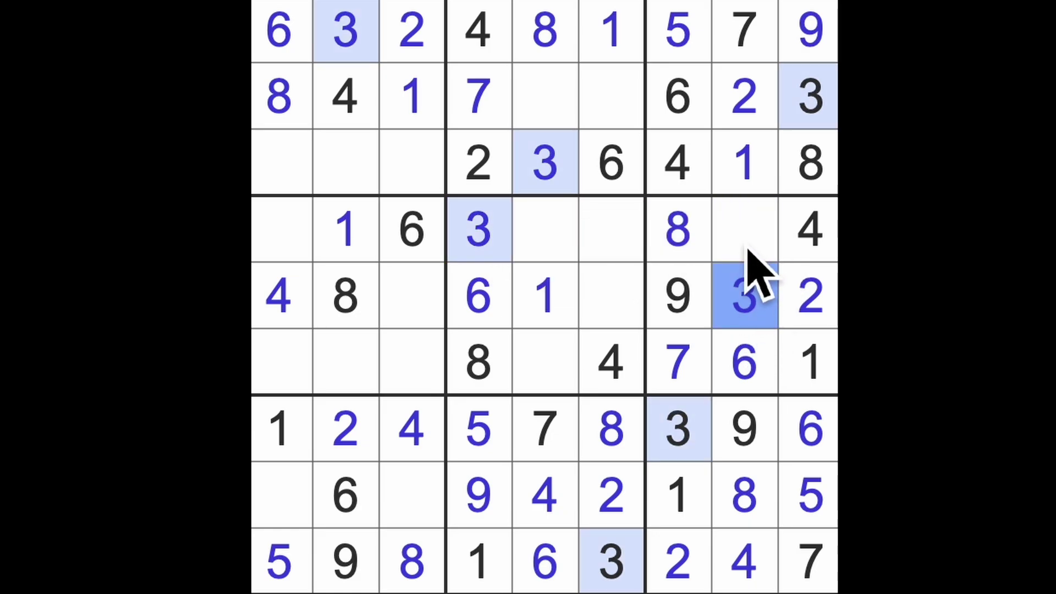
pyautogui.click(748, 248)
pyautogui.write('5')
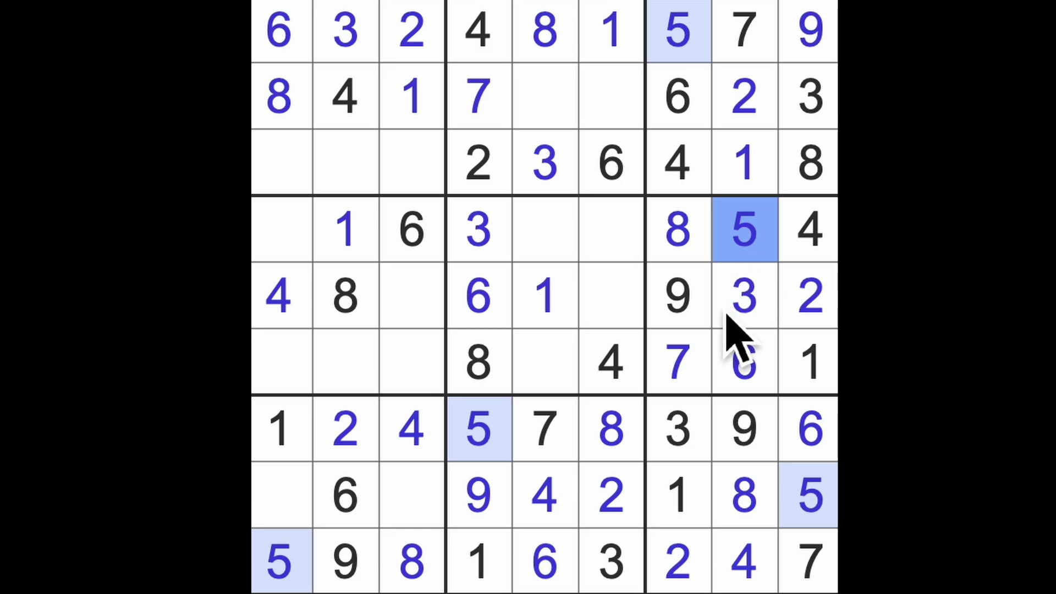
# Place a 7 in row 3, column 2 and a 5 in row 6, column 2
pyautogui.click(690, 369)
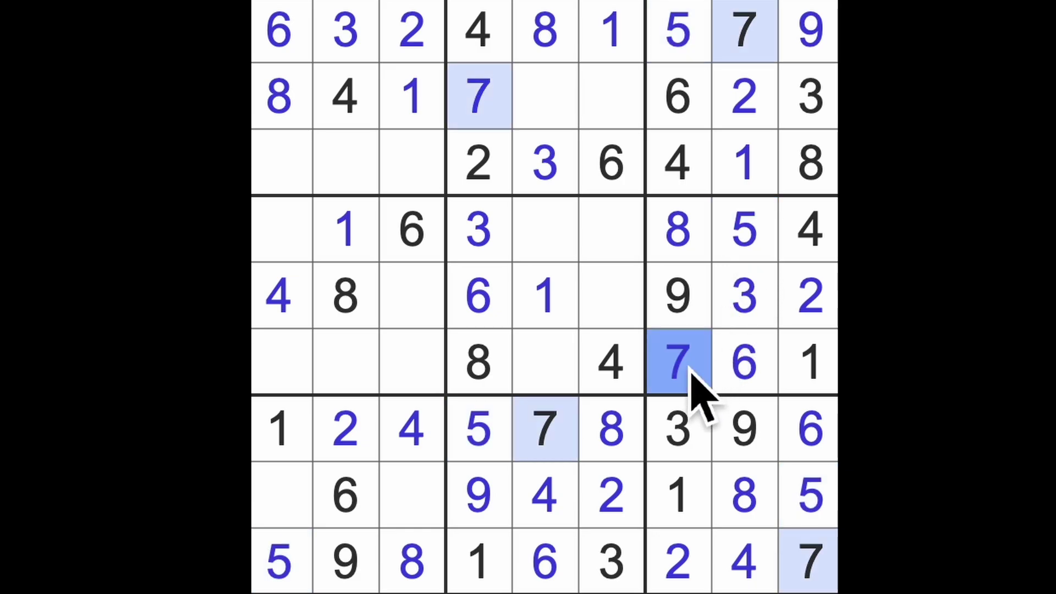
pyautogui.moveTo(690, 373); pyautogui.dragTo(349, 385)
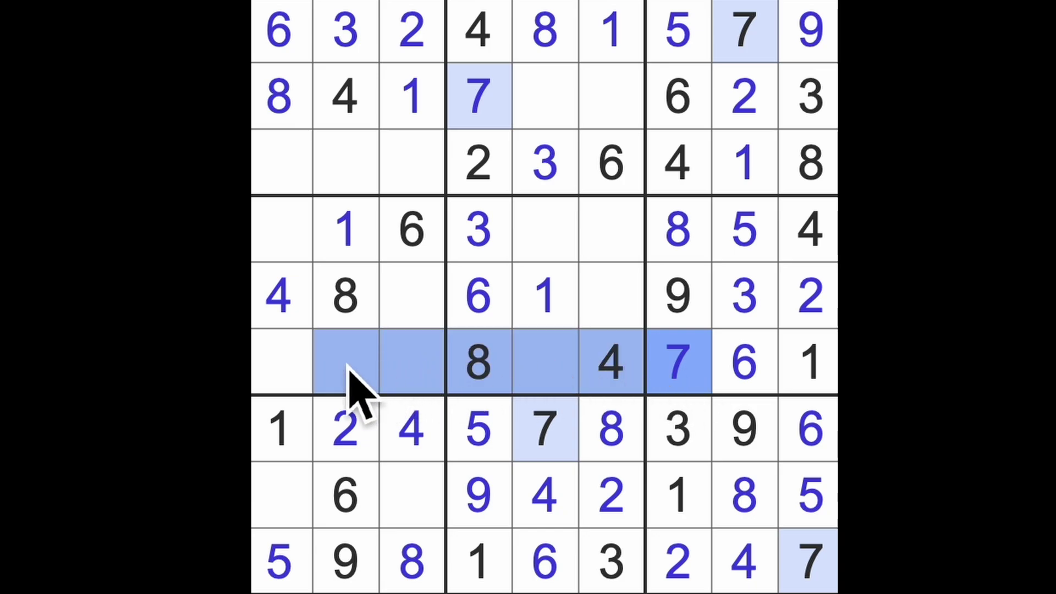
pyautogui.click(363, 192)
pyautogui.write('7')
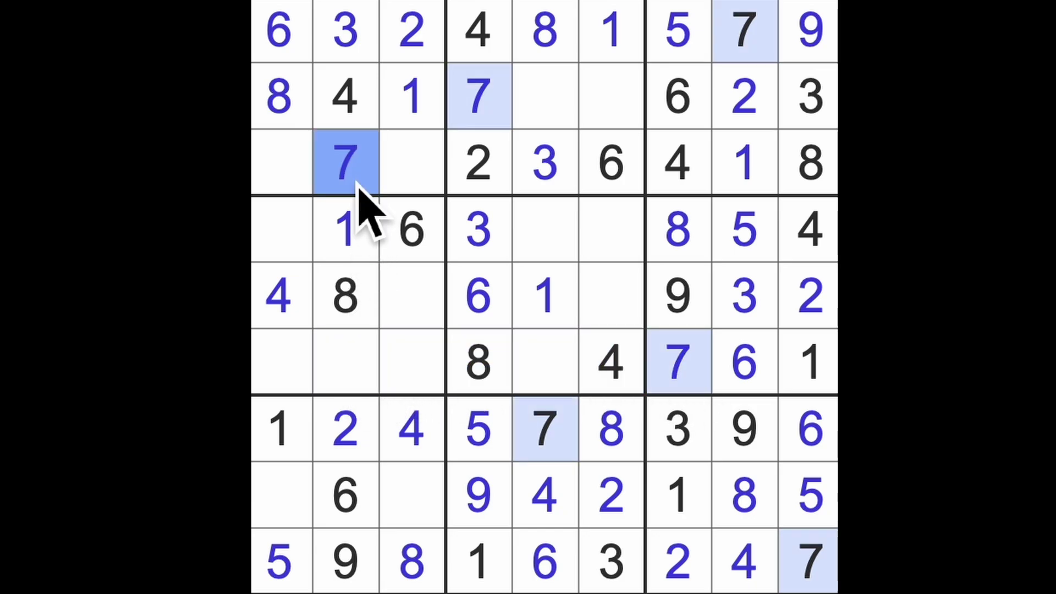
pyautogui.click(349, 381)
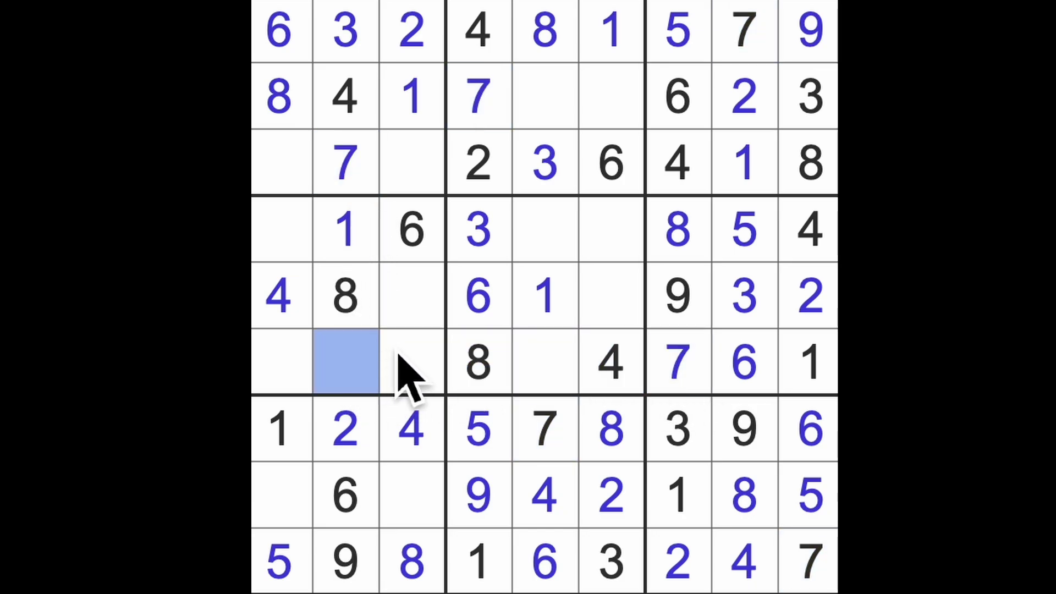
pyautogui.write('5')
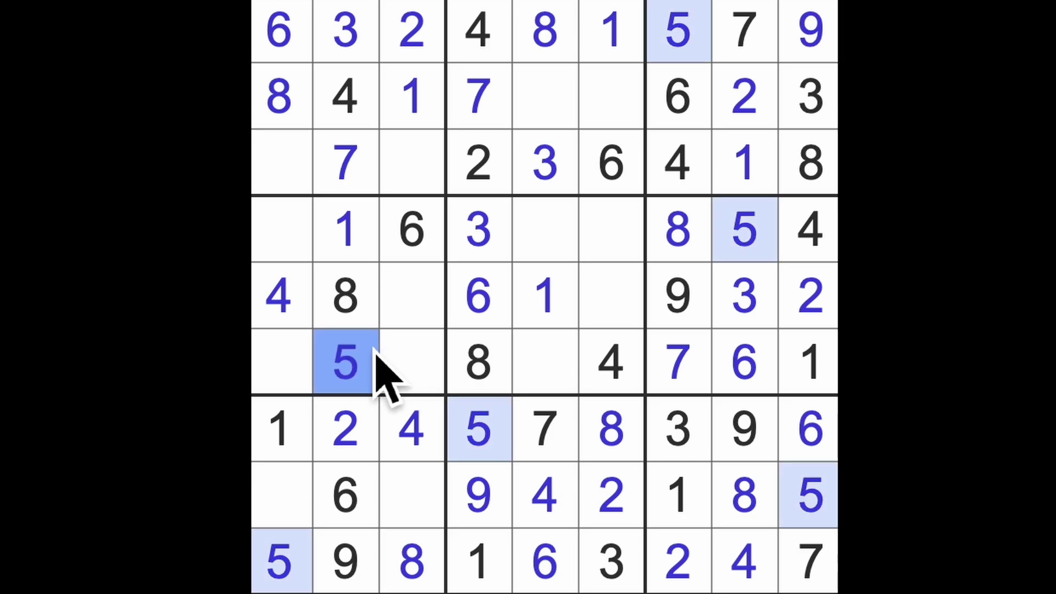
# Add 5s at row 5 column 6, row 2 column 5 and row 3 column 3
pyautogui.moveTo(377, 377); pyautogui.dragTo(519, 247)
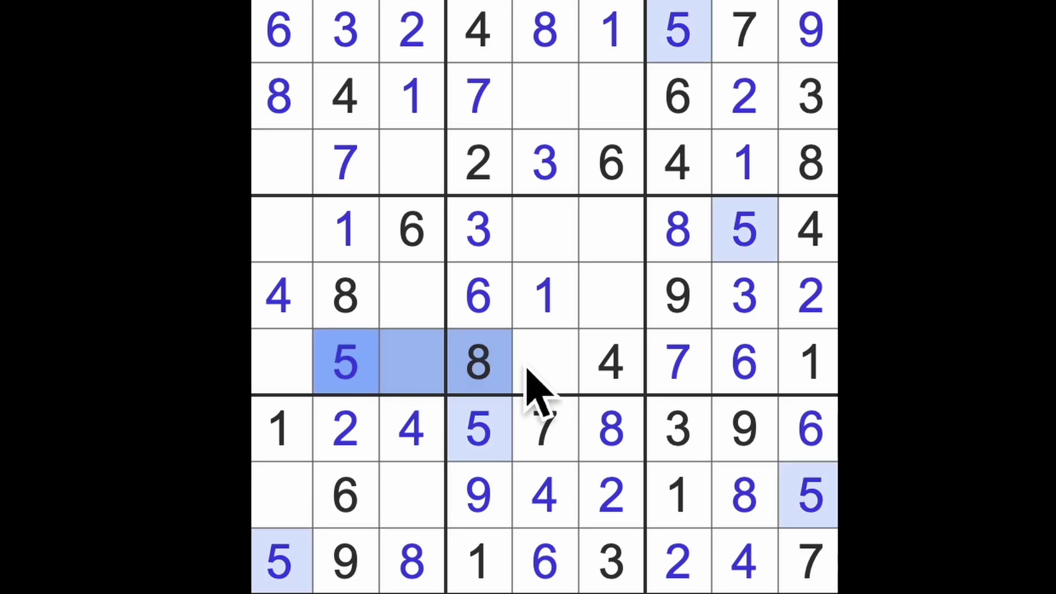
pyautogui.click(615, 306)
pyautogui.write('5')
pyautogui.moveTo(615, 305); pyautogui.dragTo(615, 95)
pyautogui.click(566, 118)
pyautogui.write('5')
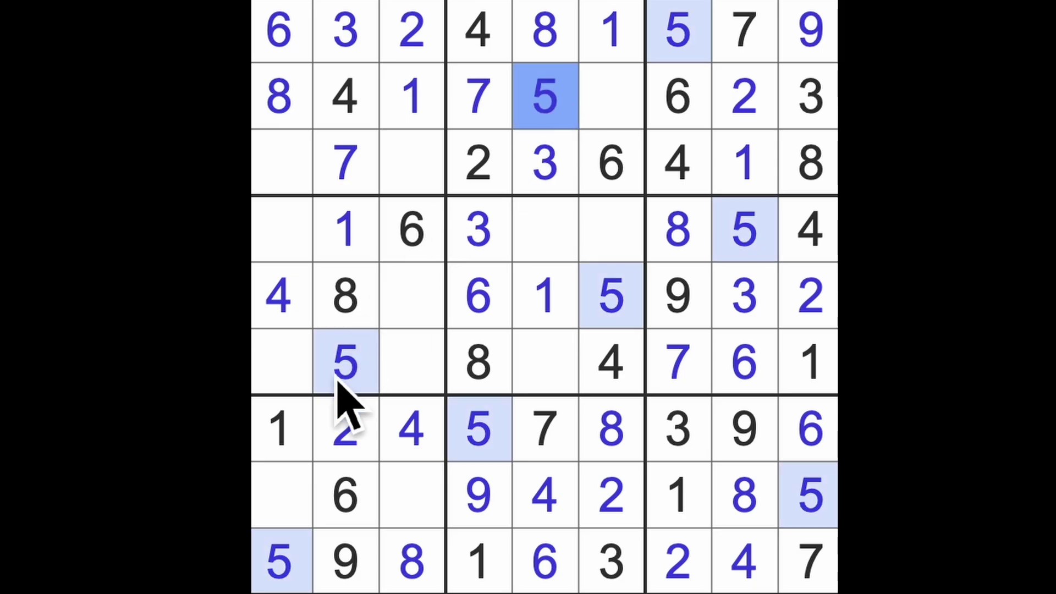
pyautogui.moveTo(283, 557); pyautogui.dragTo(299, 202)
pyautogui.click(425, 178)
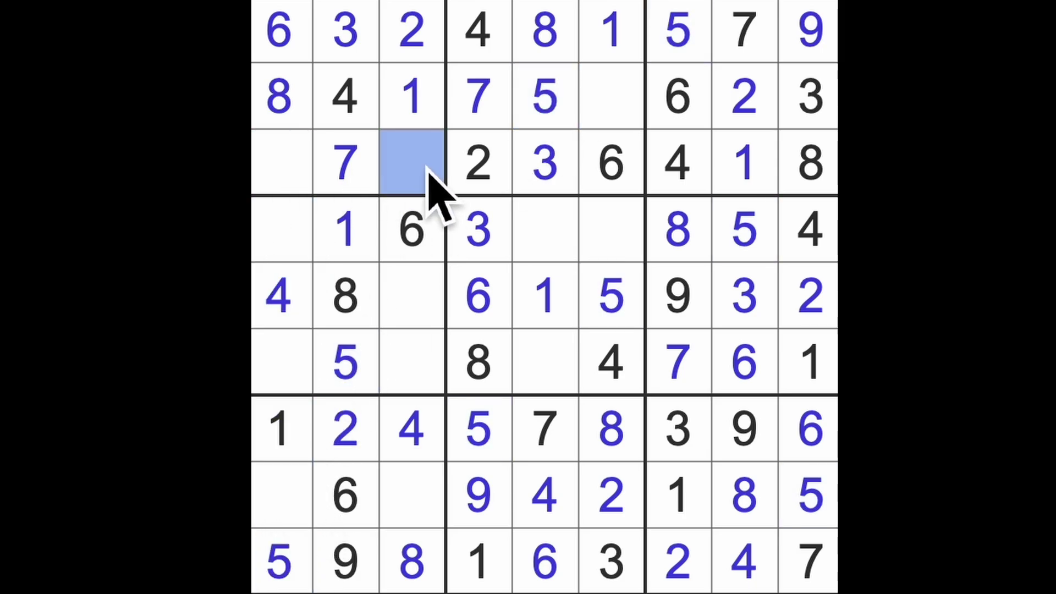
pyautogui.write('5')
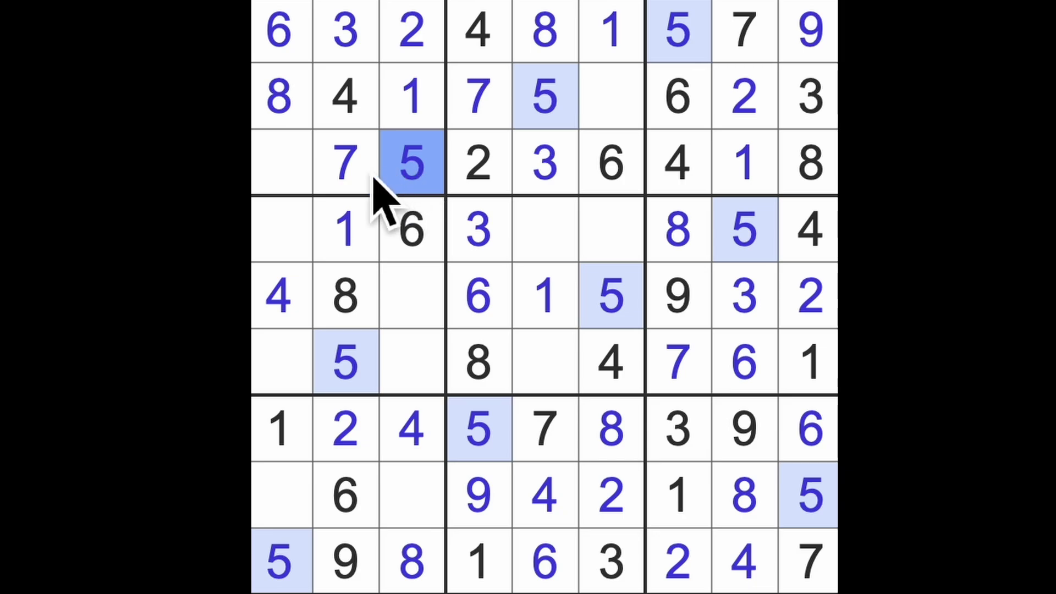
pyautogui.click(293, 180)
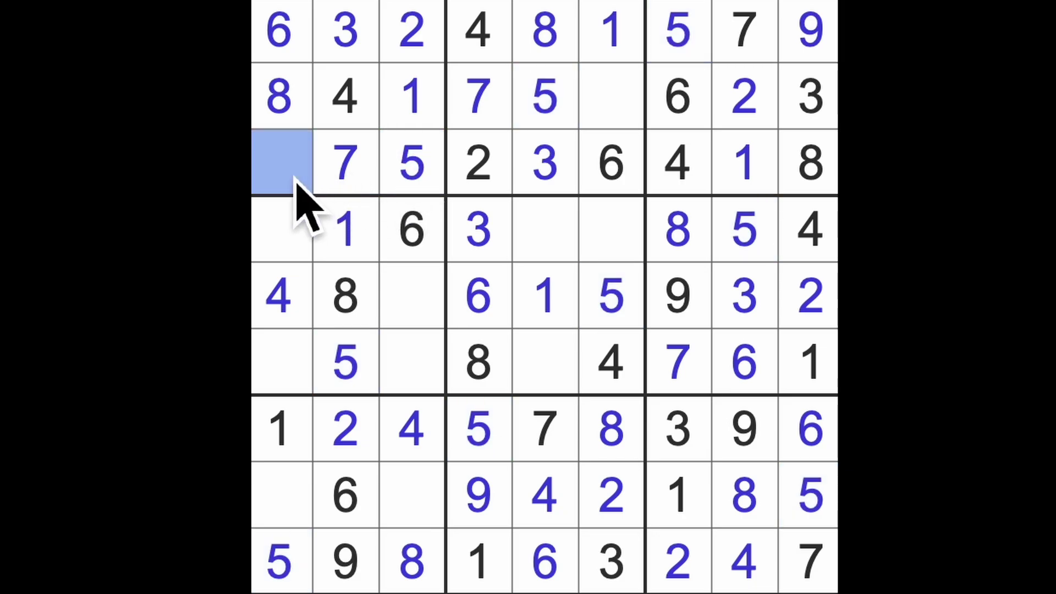
pyautogui.write('8')
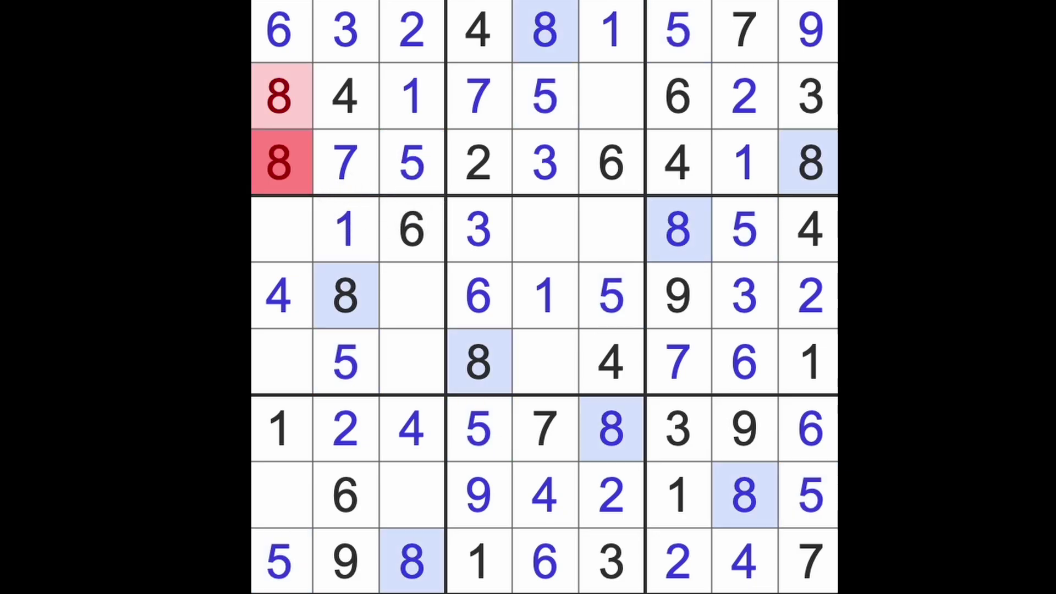
pyautogui.write('9')
# Place 9s at row 3 column 1, row 2 column 6 and row 6 column 3
pyautogui.click(604, 116)
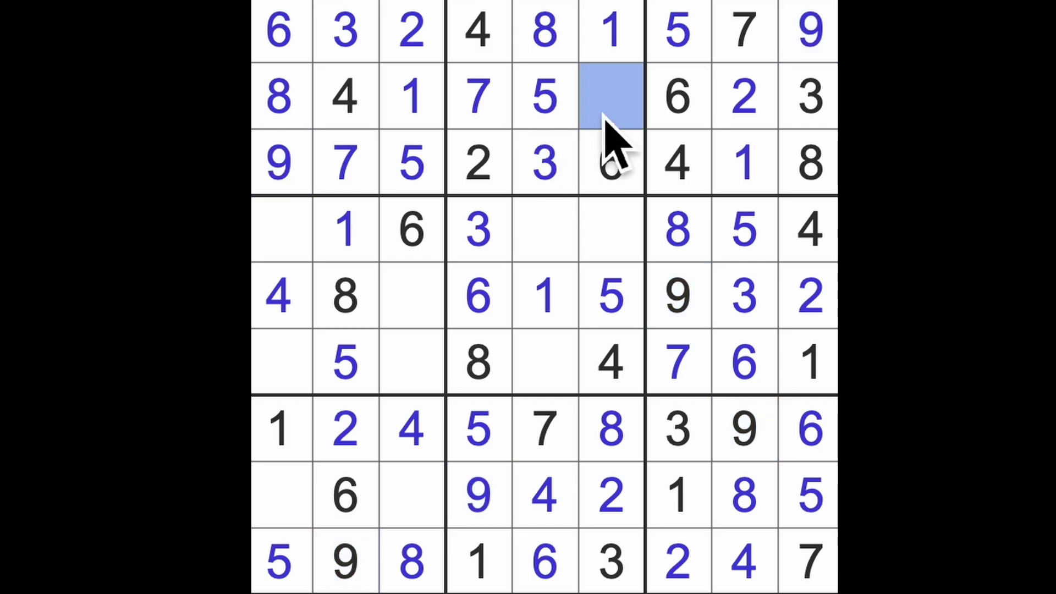
pyautogui.write('9')
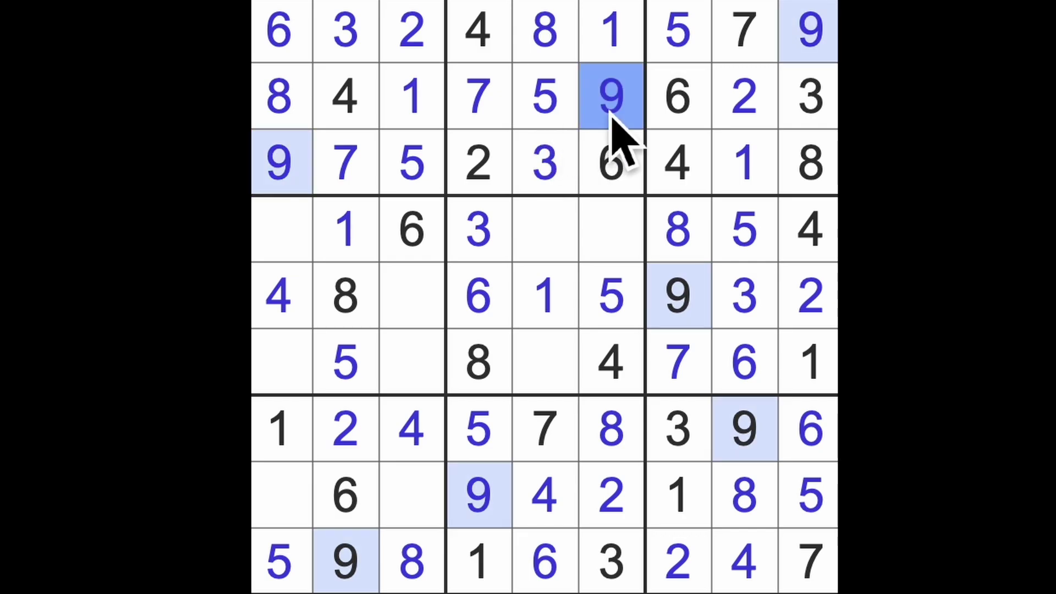
pyautogui.click(293, 188)
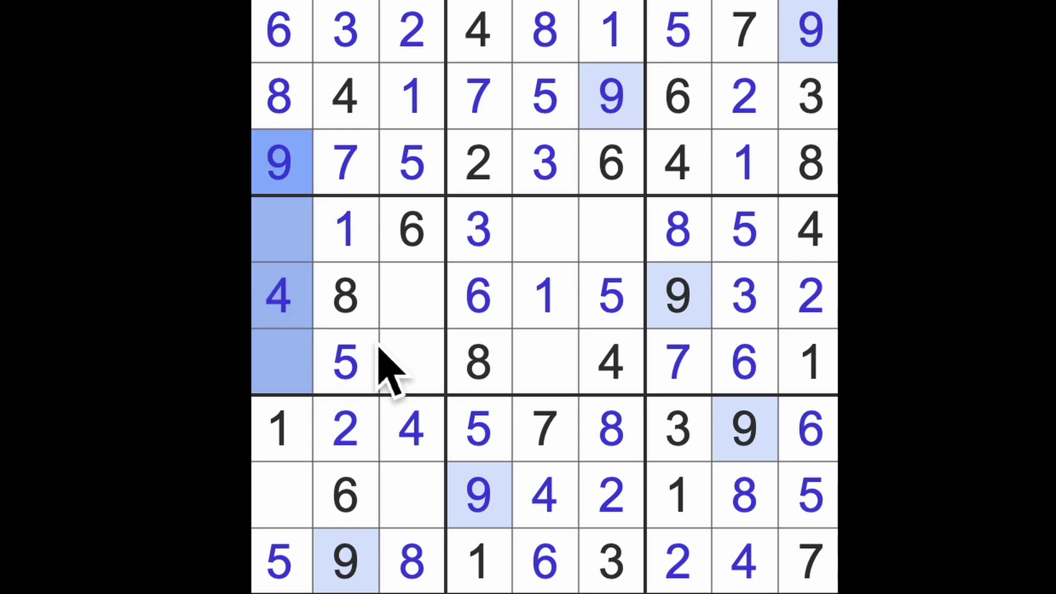
pyautogui.click(421, 358)
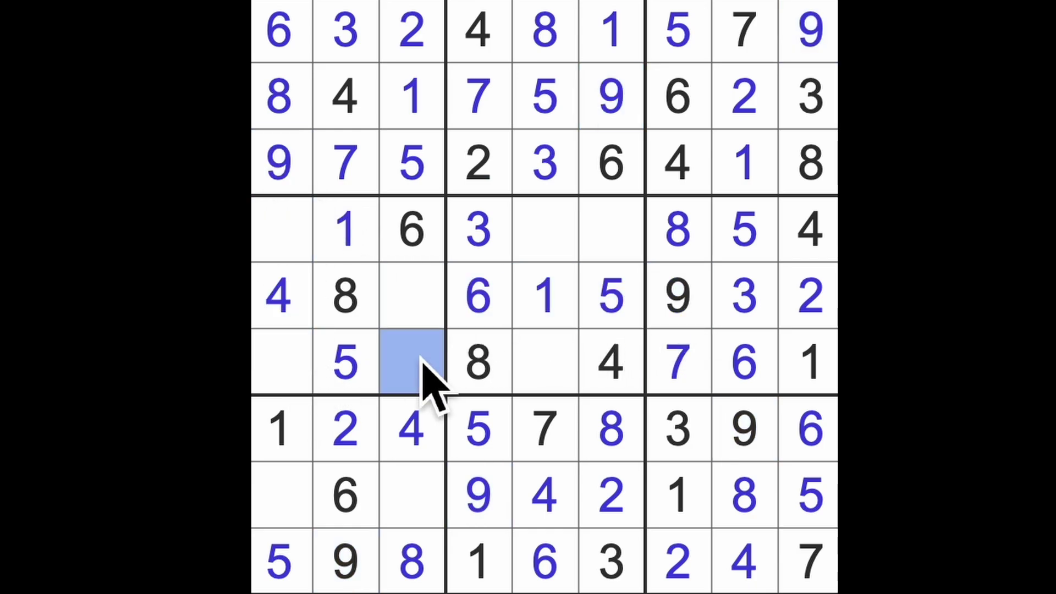
pyautogui.write('9')
# Add 7s at r5c3 and r8c1, and 3s at r8c3 and r6c1
pyautogui.click(423, 326)
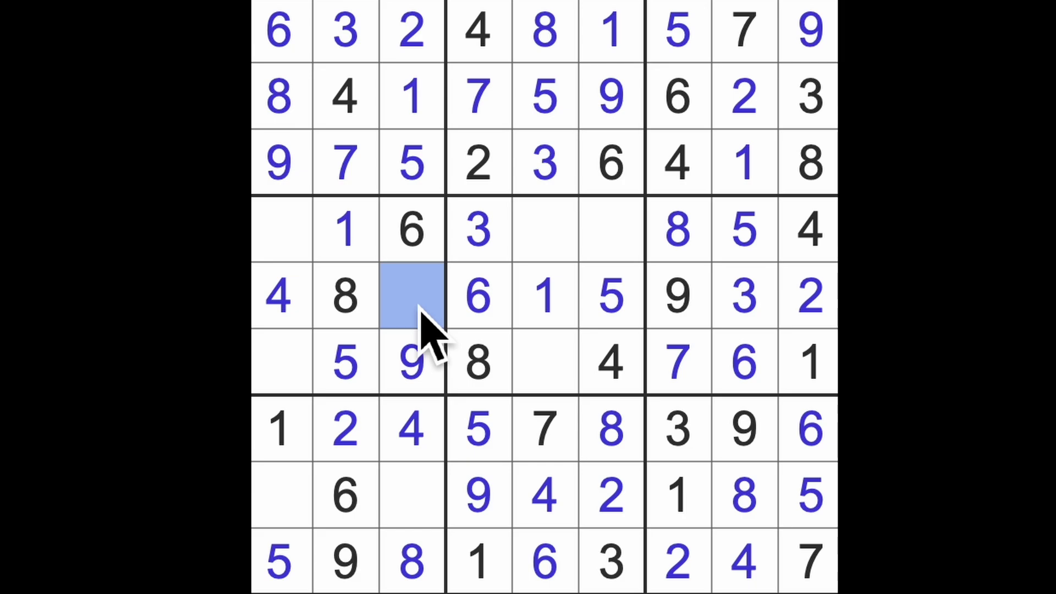
pyautogui.write('7')
pyautogui.moveTo(421, 312); pyautogui.dragTo(424, 566)
pyautogui.click(307, 502)
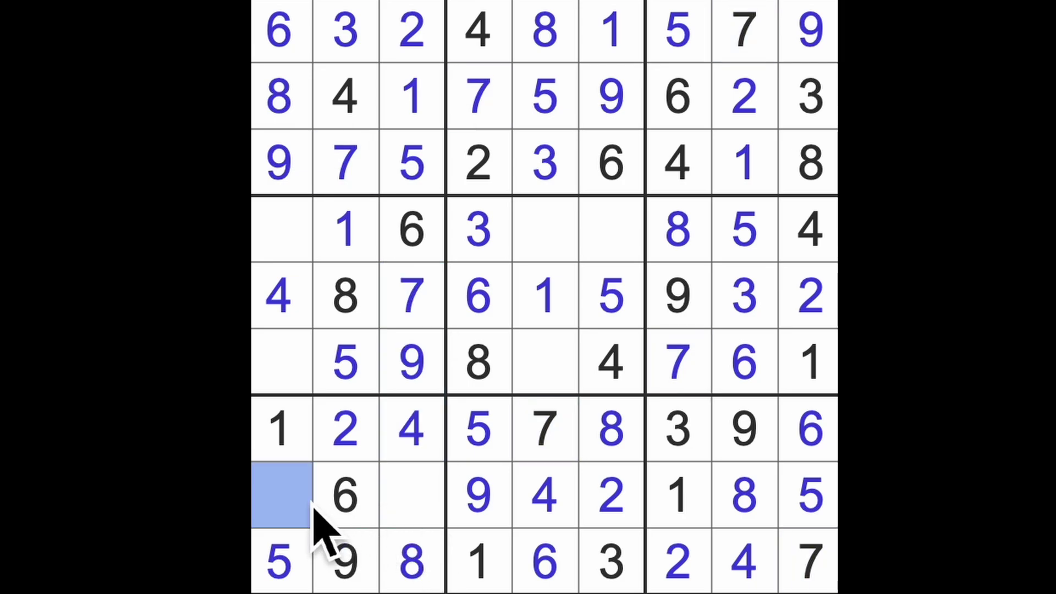
pyautogui.write('7')
pyautogui.click(409, 509)
pyautogui.write('3')
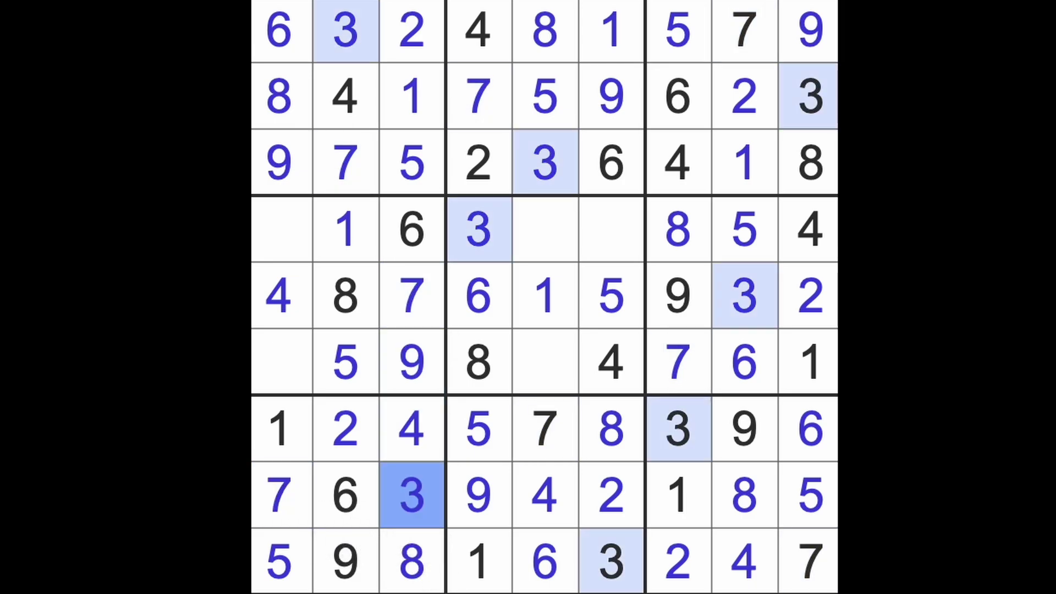
pyautogui.moveTo(482, 240); pyautogui.dragTo(280, 248)
pyautogui.click(306, 371)
pyautogui.write('3')
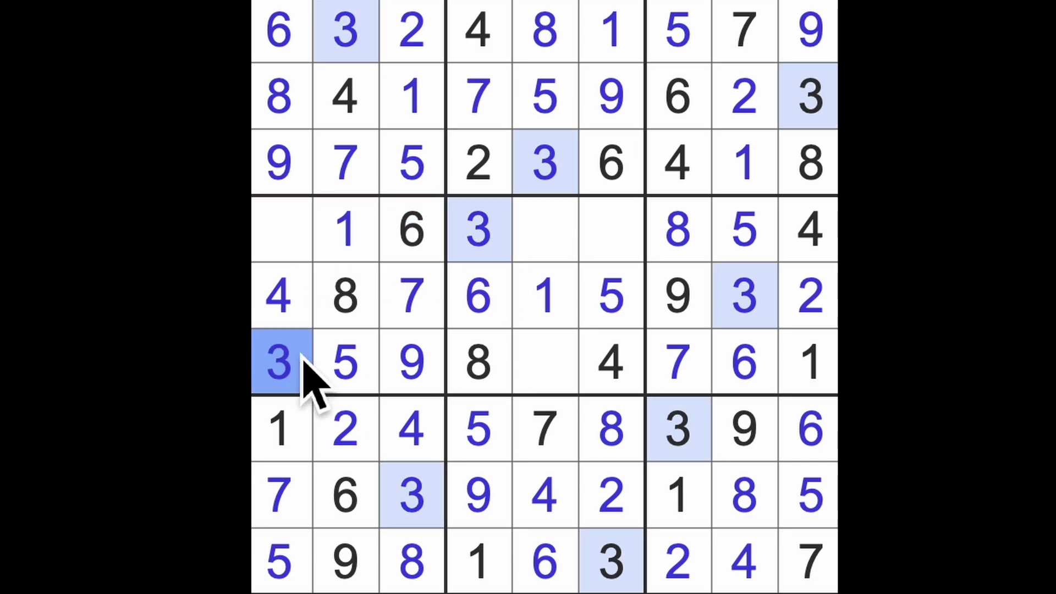
# Enter 2s at r4c1 and r6c5, a 7 at r4c6, and the final 9 at r4c5
pyautogui.click(296, 248)
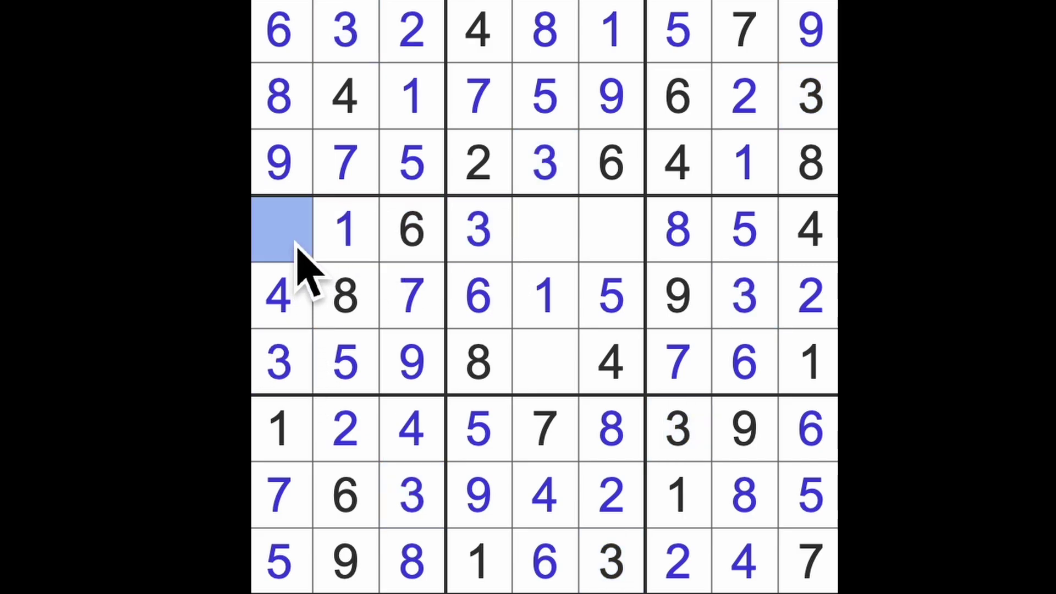
pyautogui.write('2')
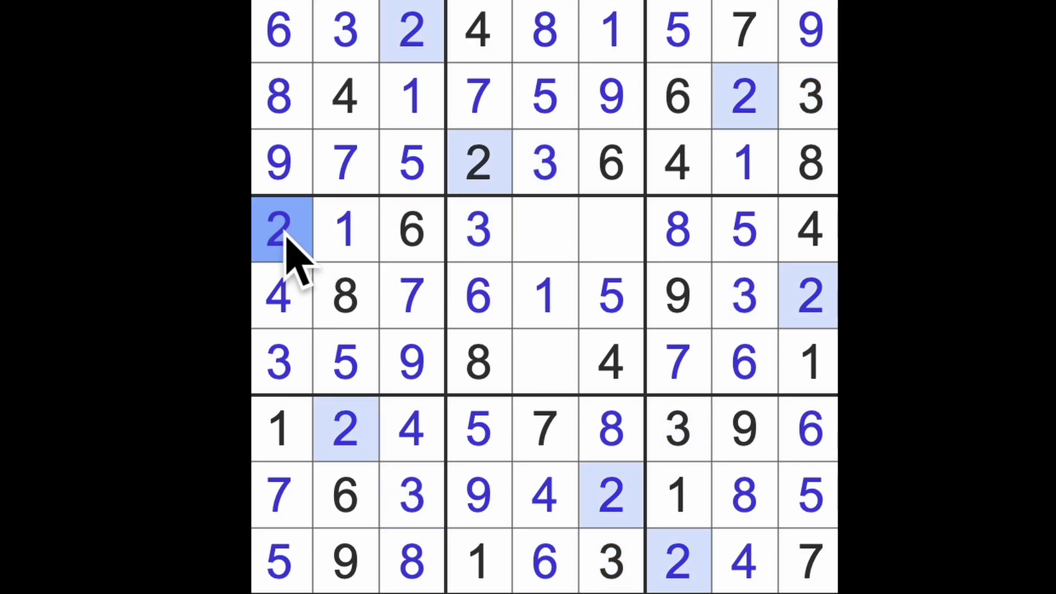
pyautogui.moveTo(295, 248); pyautogui.dragTo(609, 260)
pyautogui.click(570, 364)
pyautogui.write('2')
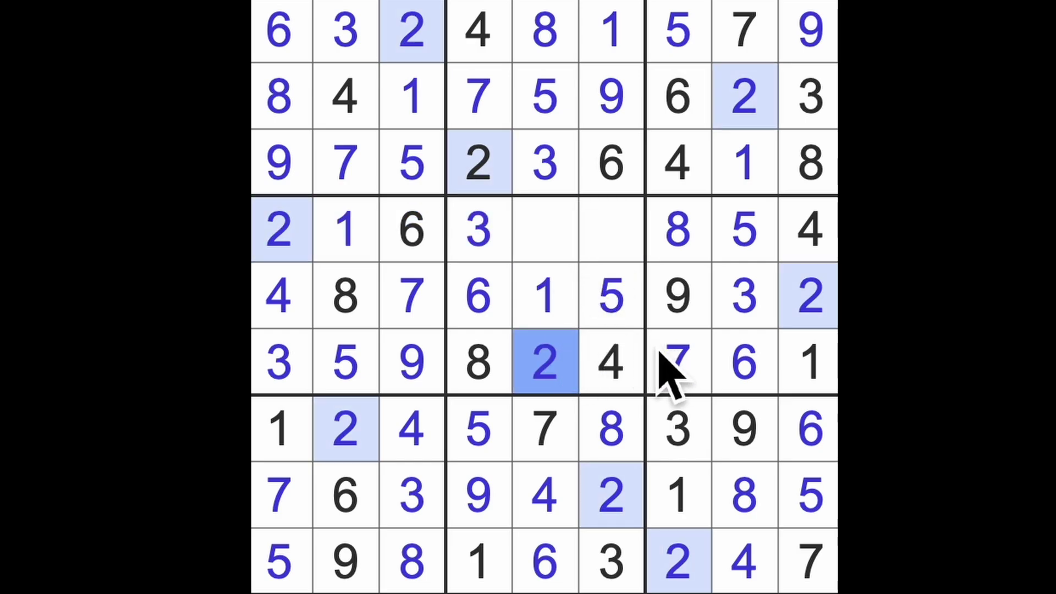
pyautogui.click(627, 248)
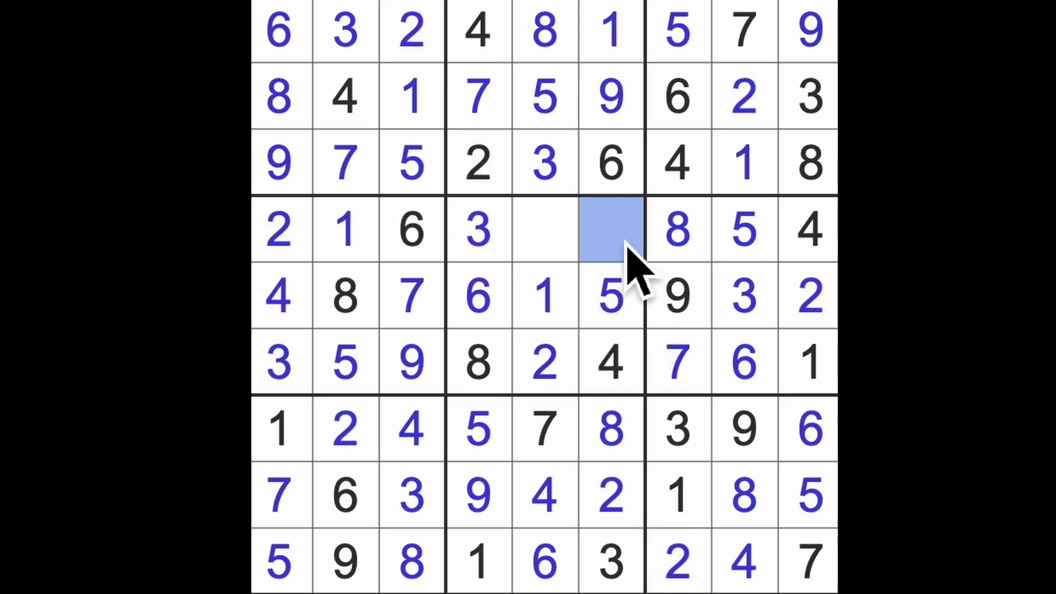
pyautogui.write('7')
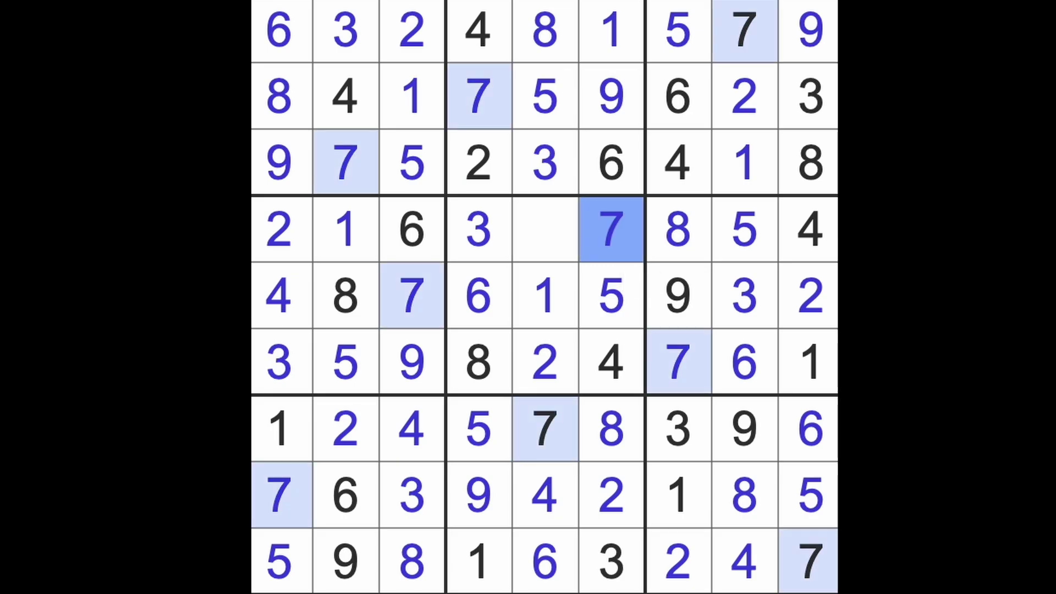
pyautogui.click(568, 262)
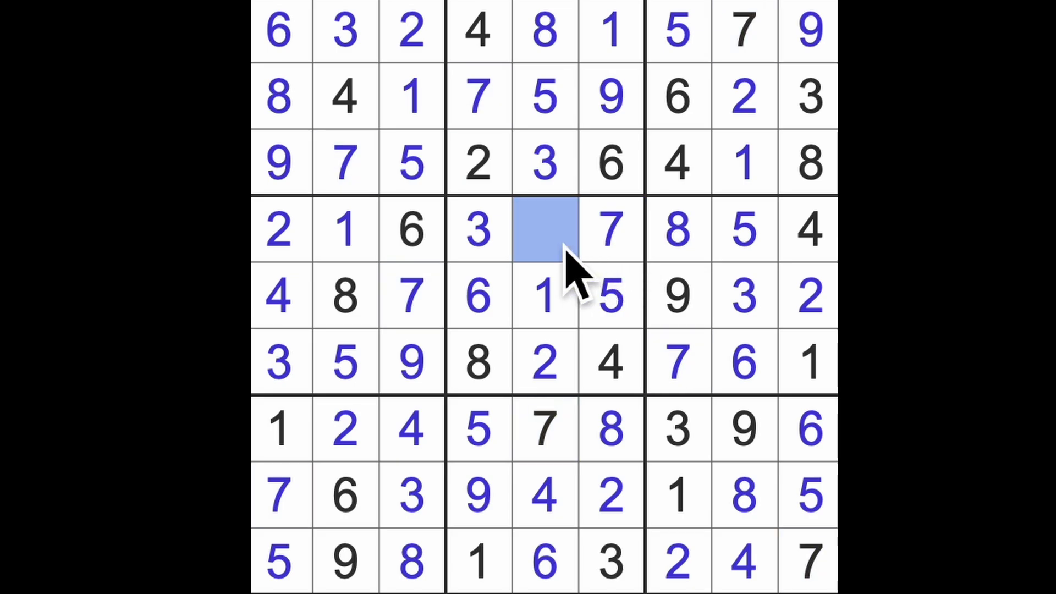
pyautogui.write('9')
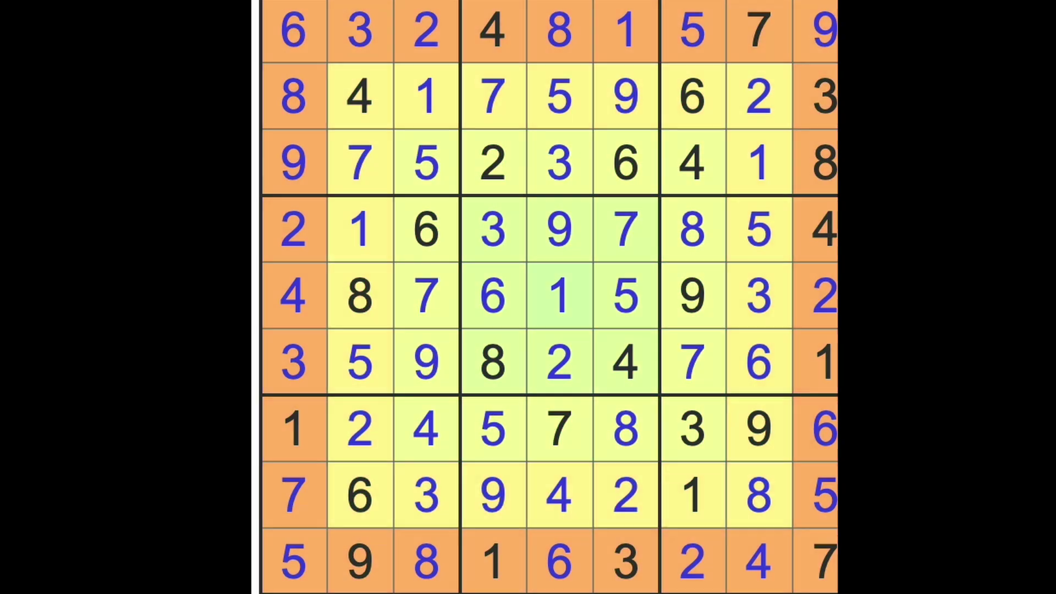